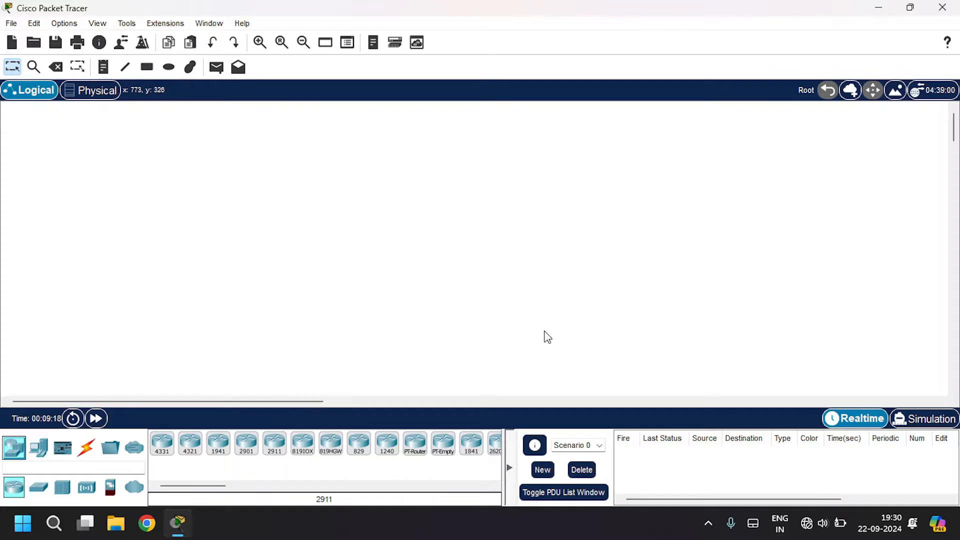
Place one PT-Router in the upper middle of the workspace and two PT-Switches below it, one on each side
left_click_drag(422, 455, 443, 187)
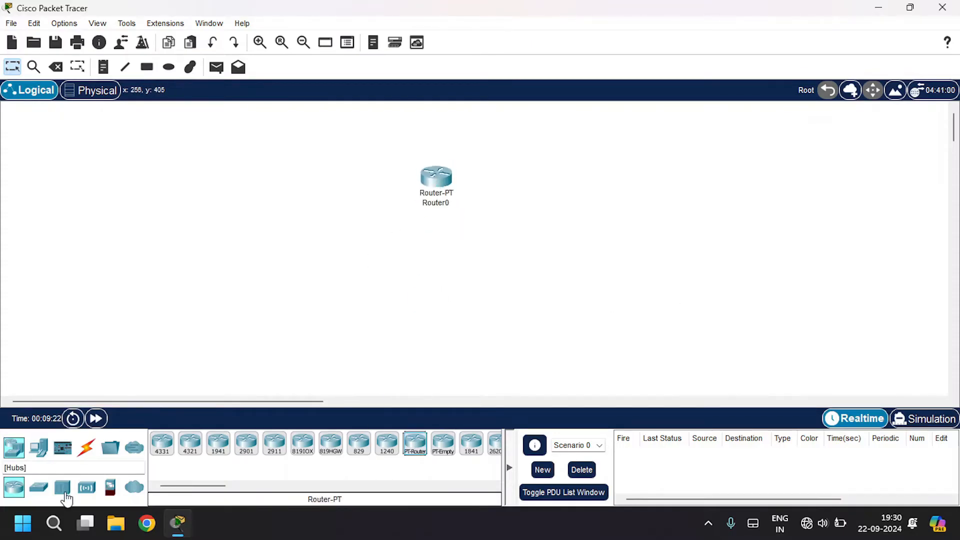
left_click(38, 489)
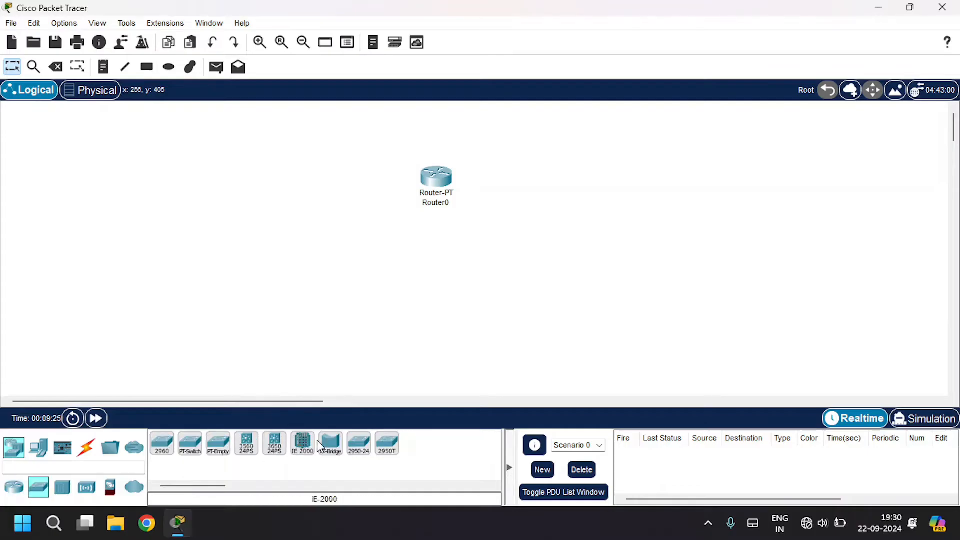
left_click_drag(190, 445, 309, 274)
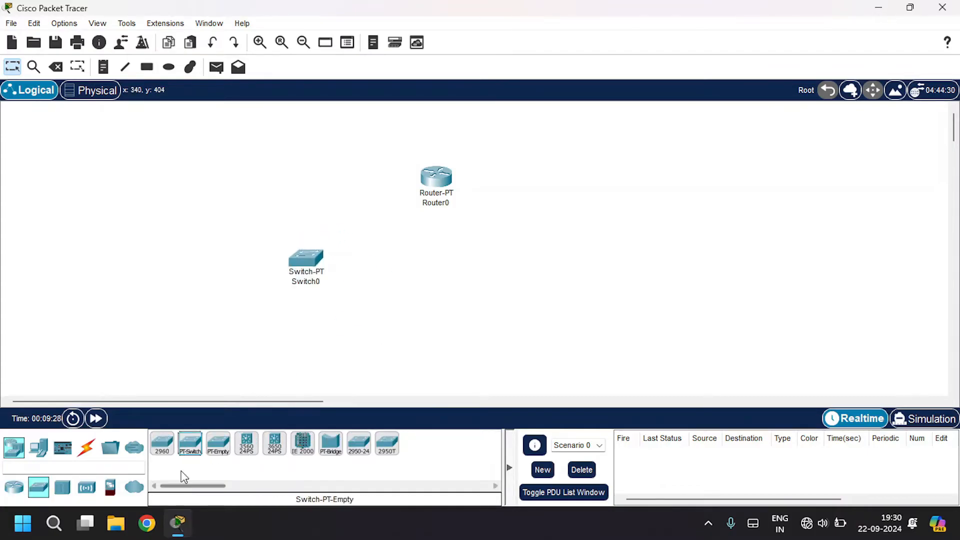
left_click_drag(192, 444, 578, 275)
Place four PCs in a row below the switches, two under Switch0 and two under Switch1
left_click(39, 446)
left_click_drag(160, 453, 366, 346)
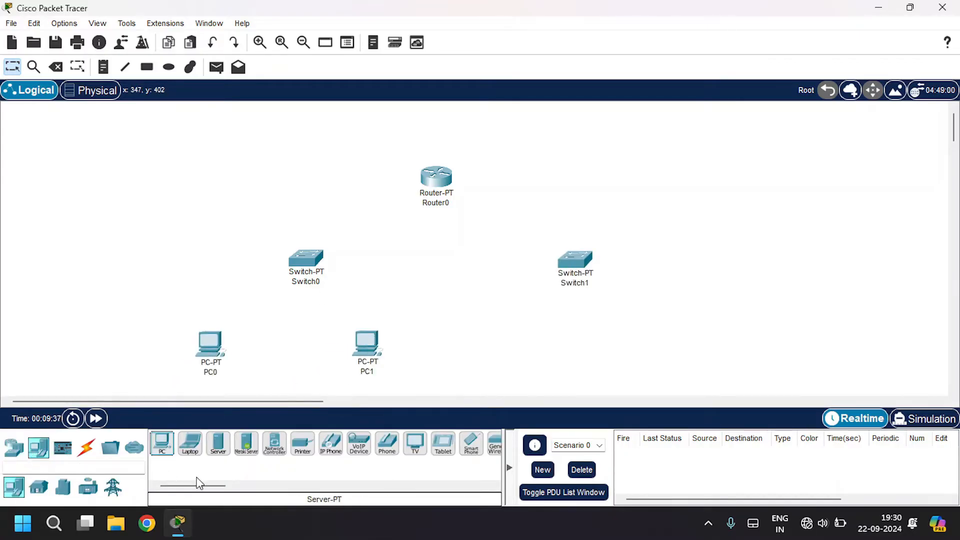
left_click_drag(160, 452, 577, 293)
left_click_drag(510, 341, 507, 338)
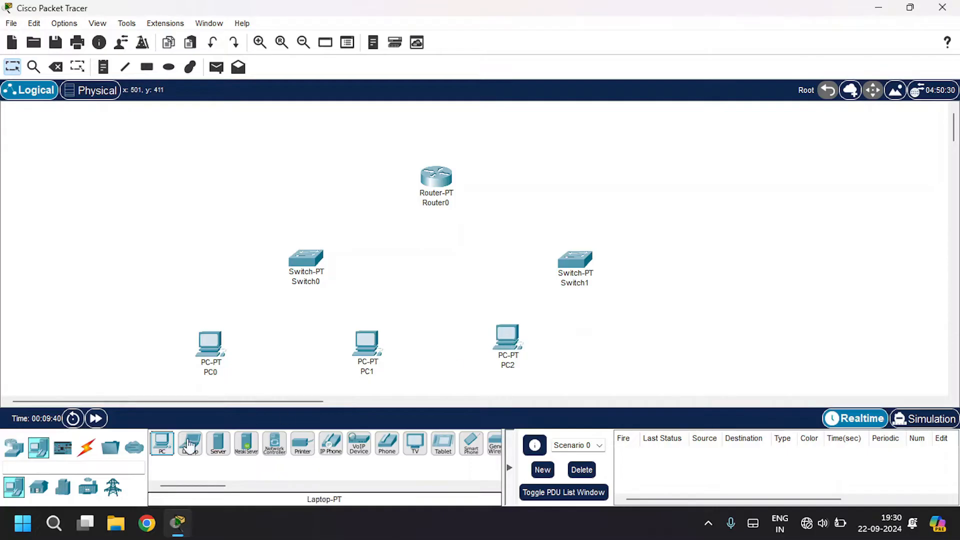
left_click_drag(160, 452, 633, 340)
Connect PC0 and PC1 to Switch0 using the automatically chosen connection type
left_click(86, 446)
left_click(161, 443)
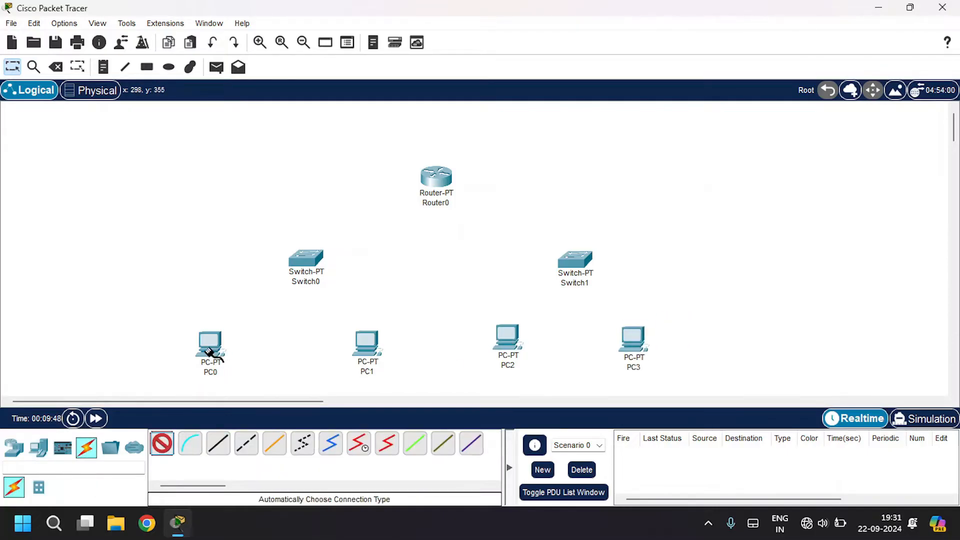
left_click(210, 345)
left_click(306, 258)
left_click(162, 444)
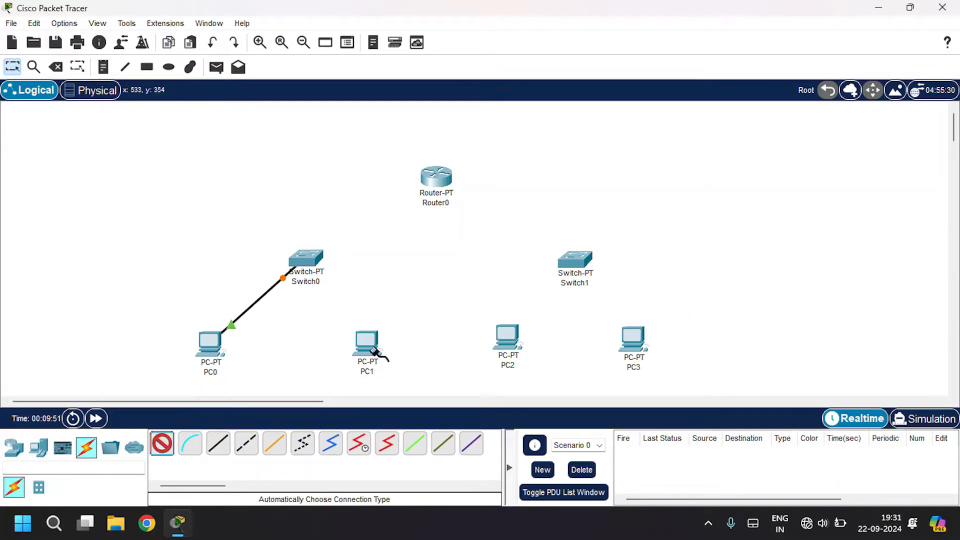
left_click(366, 340)
left_click(307, 264)
Connect PC2 and PC3 to Switch1 using the automatically chosen connection type
left_click(161, 446)
left_click(508, 338)
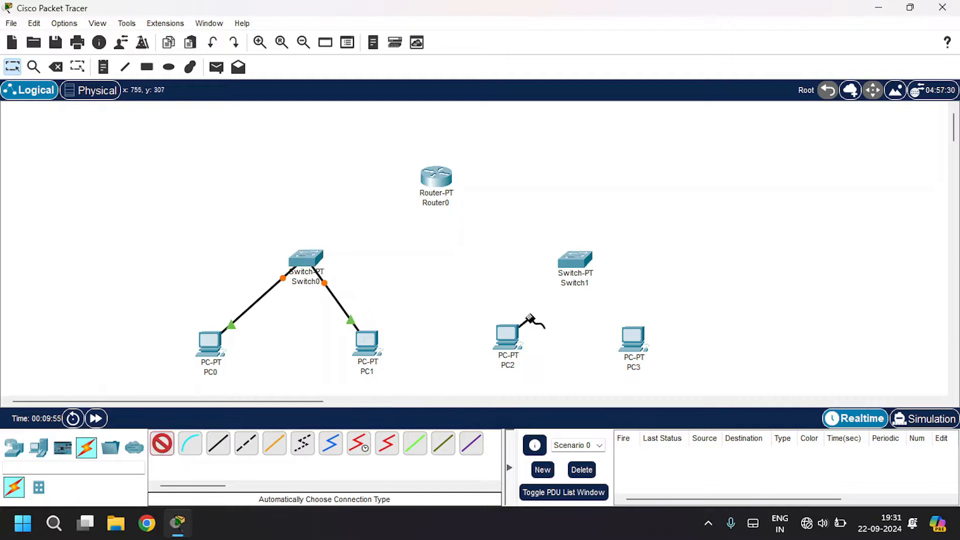
left_click(575, 260)
left_click(162, 443)
left_click(633, 340)
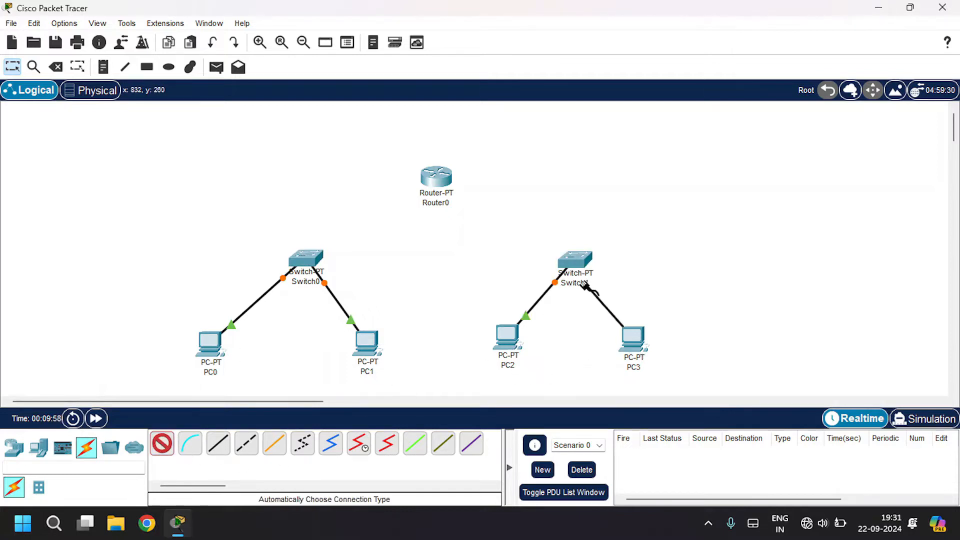
left_click(575, 261)
Link Switch0 and Switch1 to Router0 using the automatically chosen connection type
left_click(162, 443)
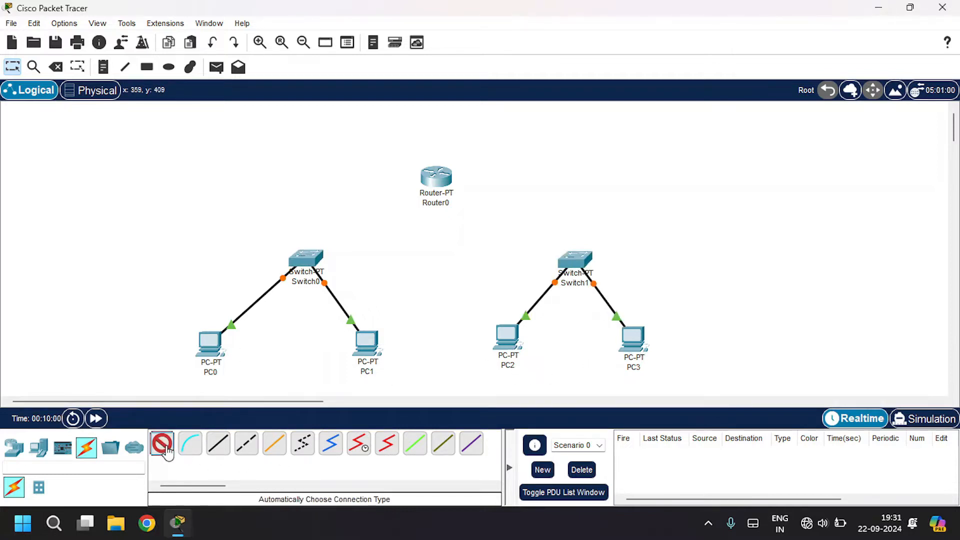
left_click(306, 261)
left_click(429, 172)
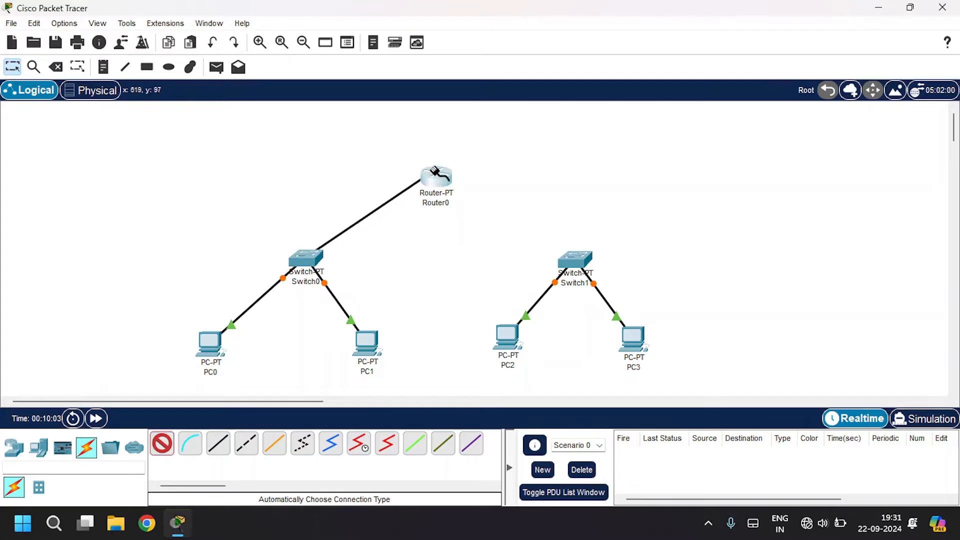
left_click(162, 443)
left_click(581, 257)
left_click(436, 176)
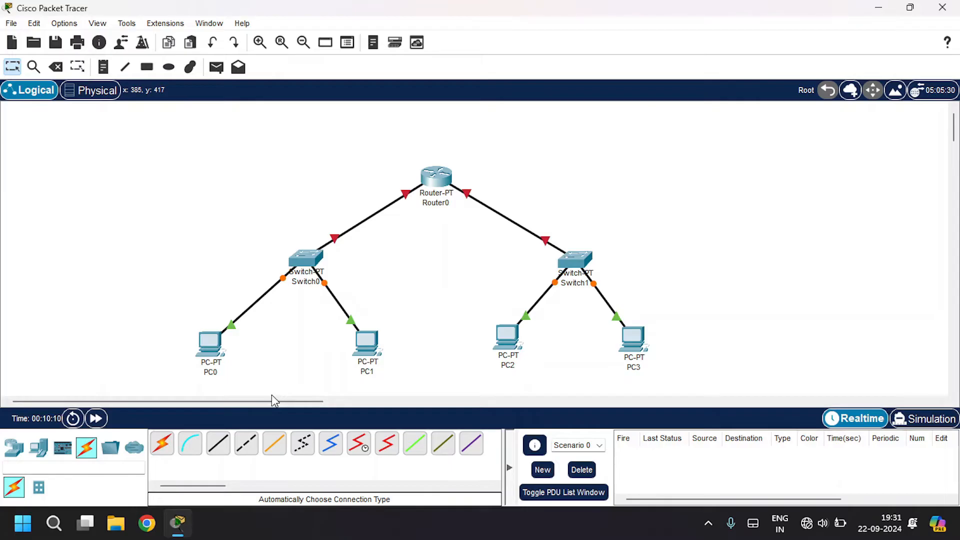
Configure PC0 with static IPv4 address 10.10.10.1, the default subnet mask and default gateway 10.10.10.0
left_click(210, 345)
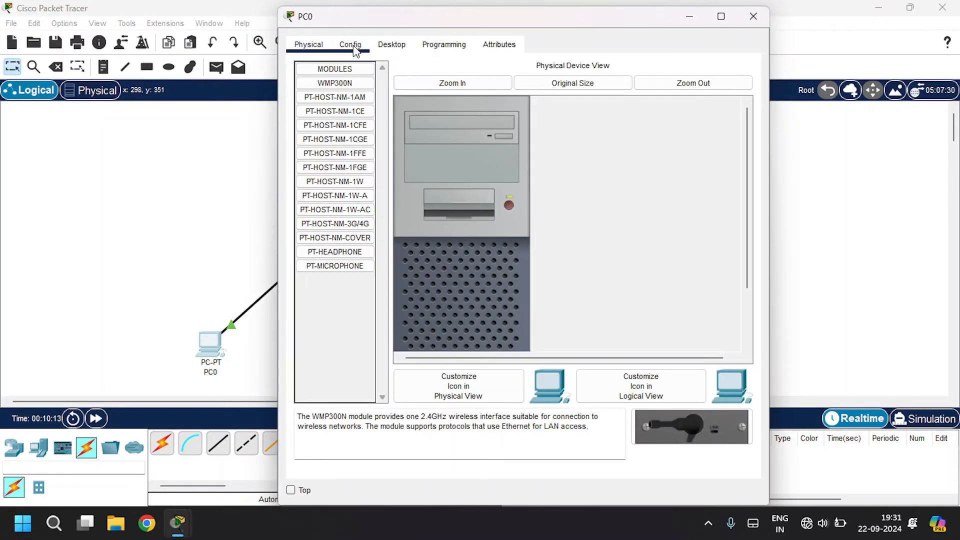
left_click(391, 45)
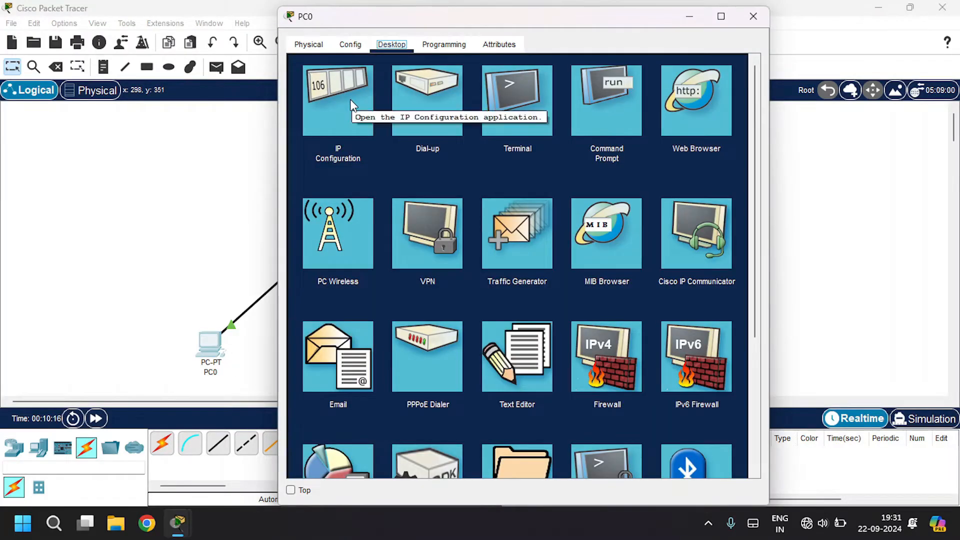
left_click(350, 99)
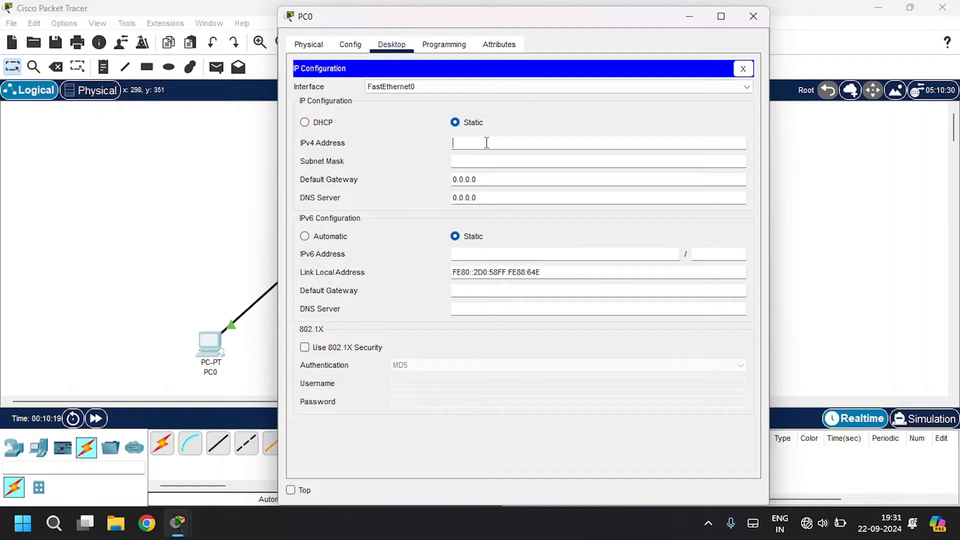
type("10.10.10.1")
key("Tab")
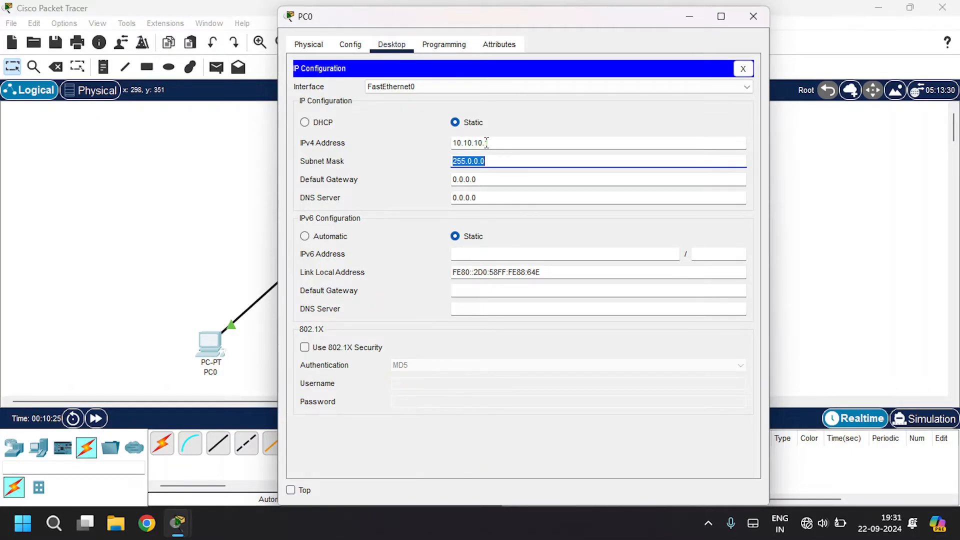
key("Tab")
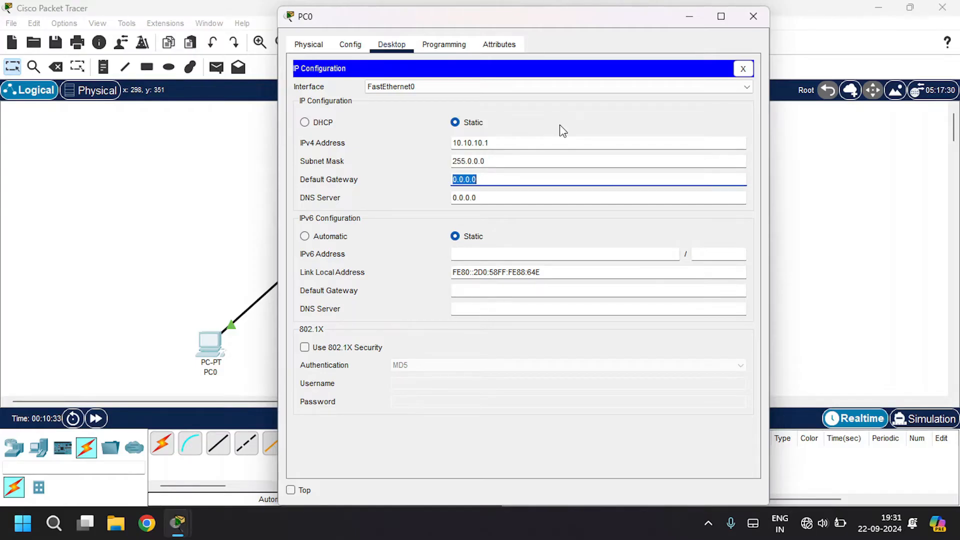
key("BackSpace")
type("10.10.10.0")
left_click(585, 107)
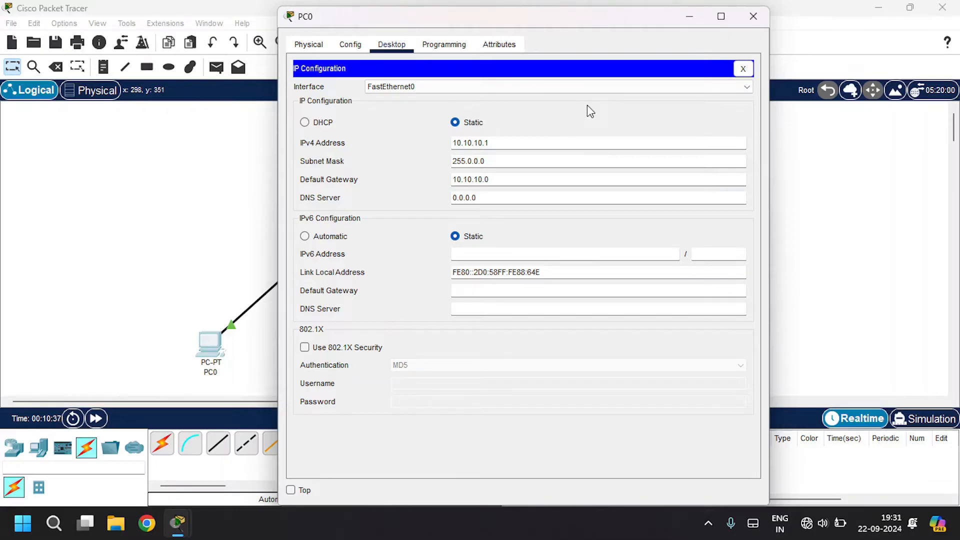
left_click(753, 17)
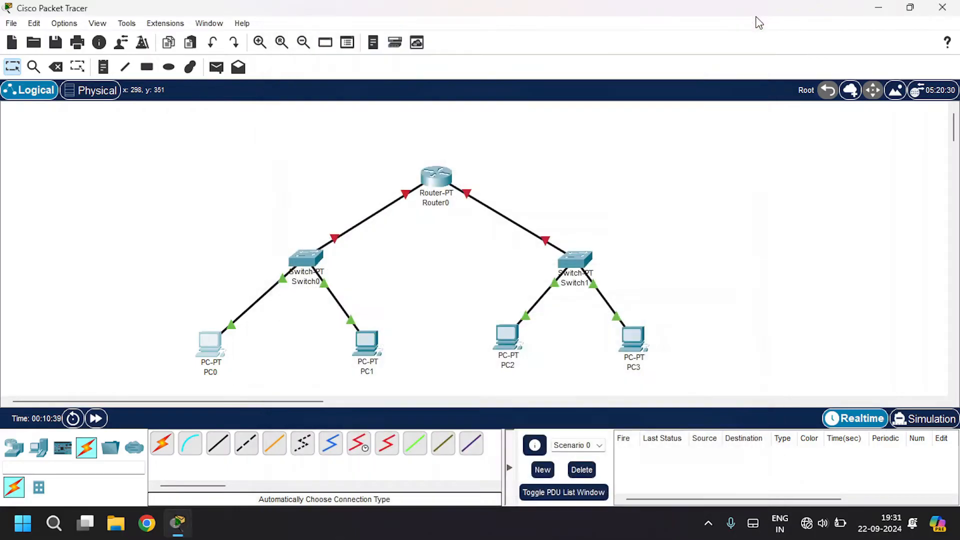
Configure PC1 with static IPv4 address 10.10.10.2, the default subnet mask and default gateway 10.10.10.0
left_click(371, 338)
left_click(392, 77)
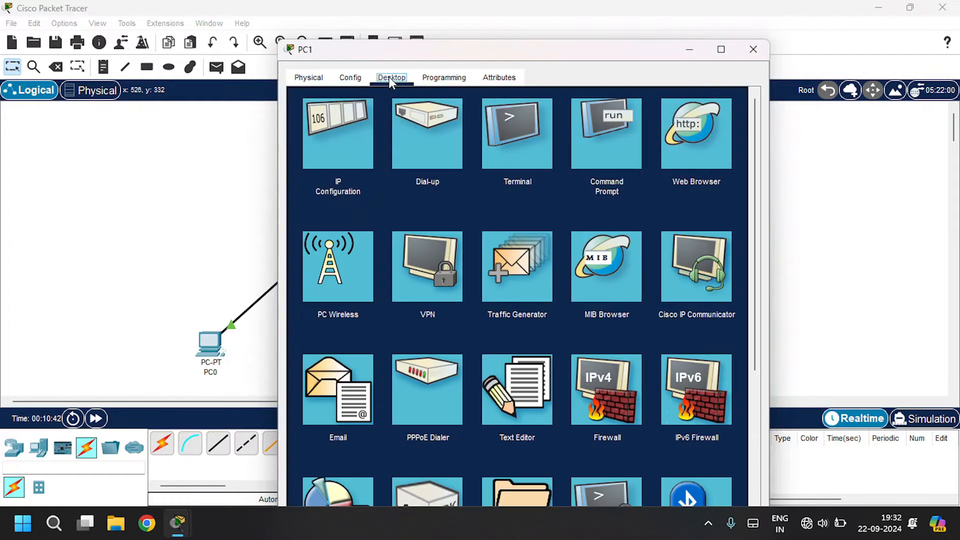
left_click(366, 127)
left_click(519, 176)
type("10.1")
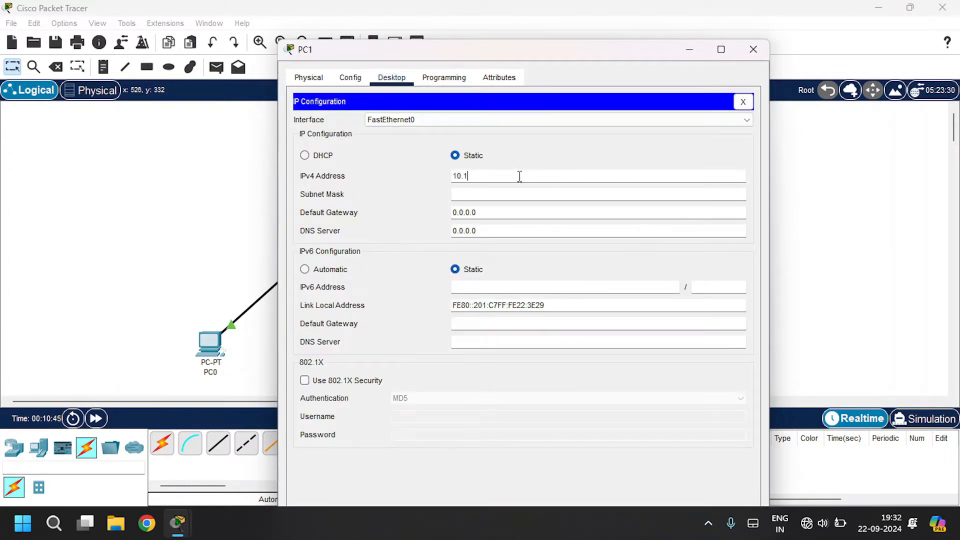
type("0.10.2")
key("Tab")
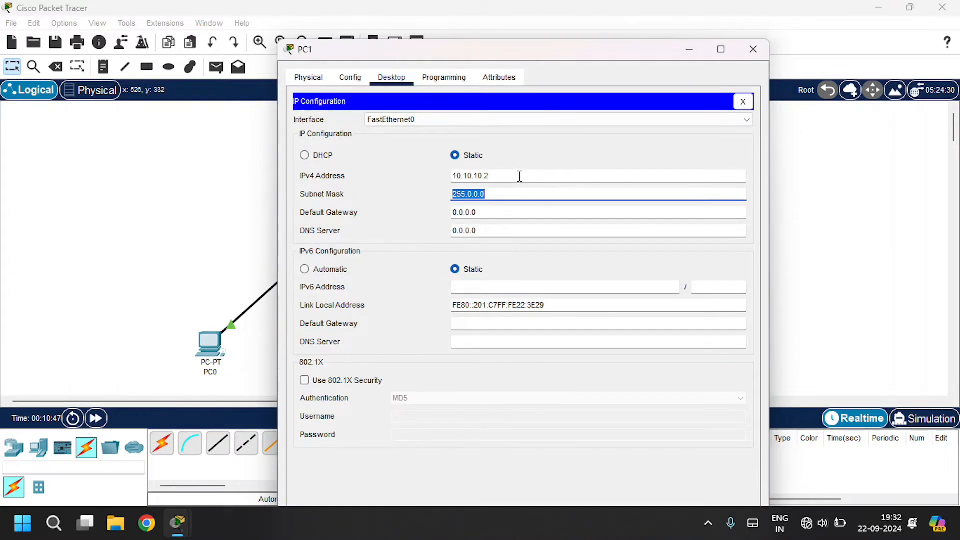
key("Tab")
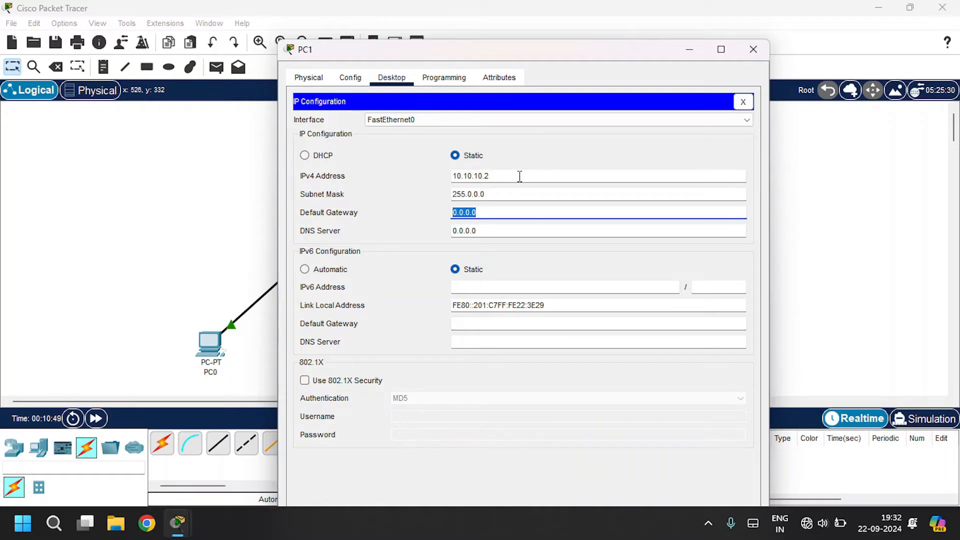
key("BackSpace")
left_click(752, 49)
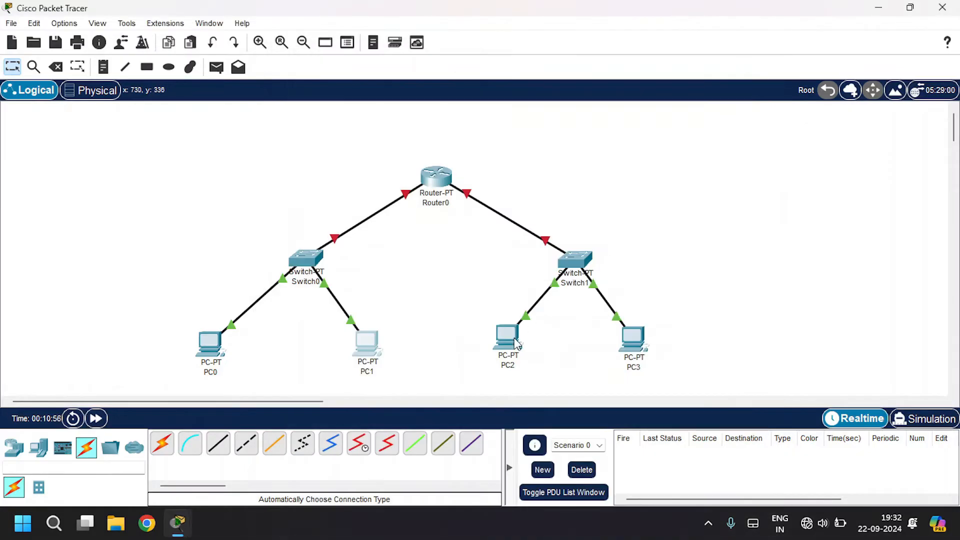
Configure PC2 with static IPv4 address 20.20.20.1, the default subnet mask and default gateway 20.20.20.0
left_click(506, 337)
left_click(391, 46)
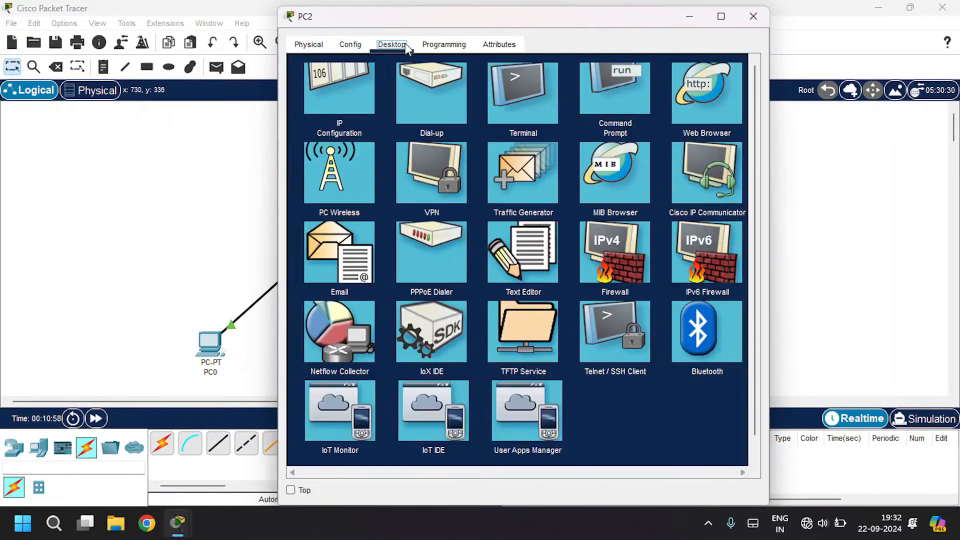
left_click(348, 127)
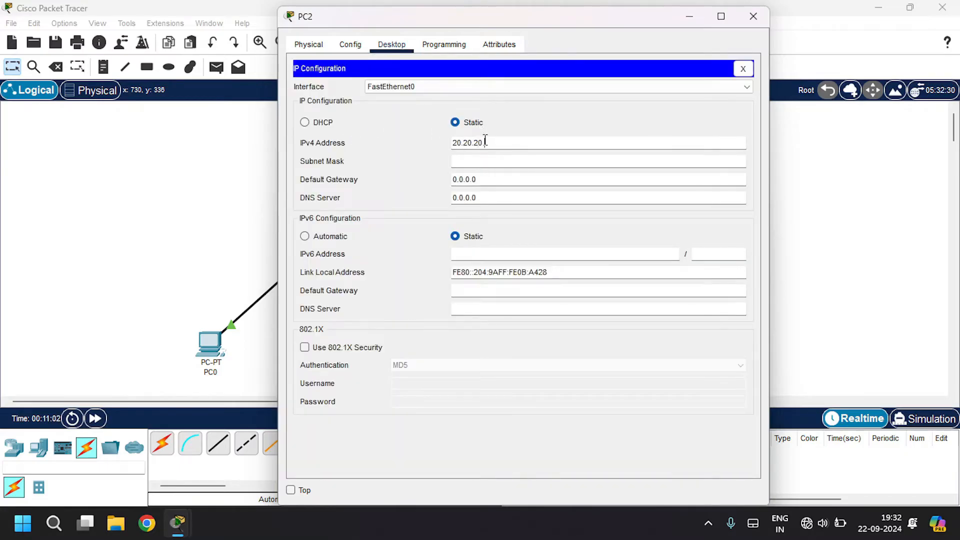
left_click(484, 141)
type("20.20.20.1")
key("Tab")
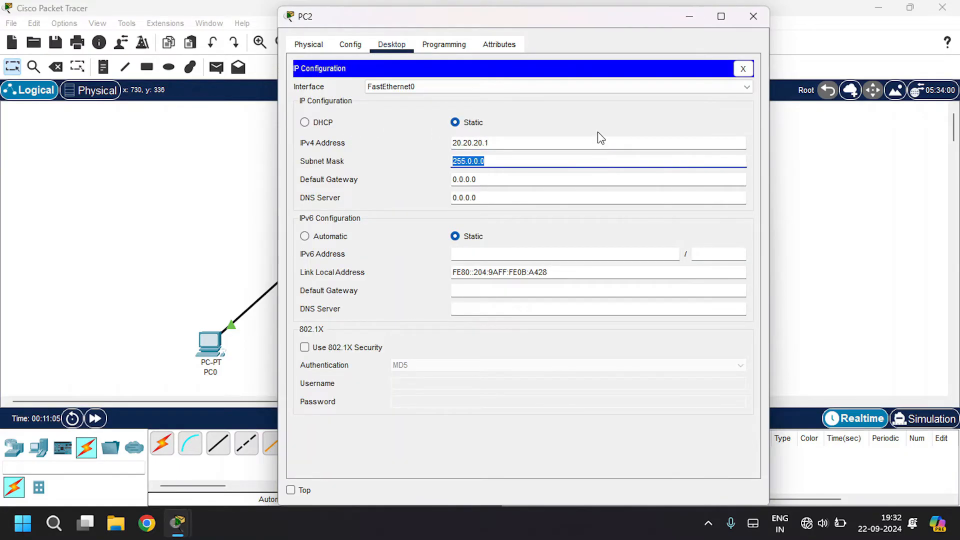
key("Tab")
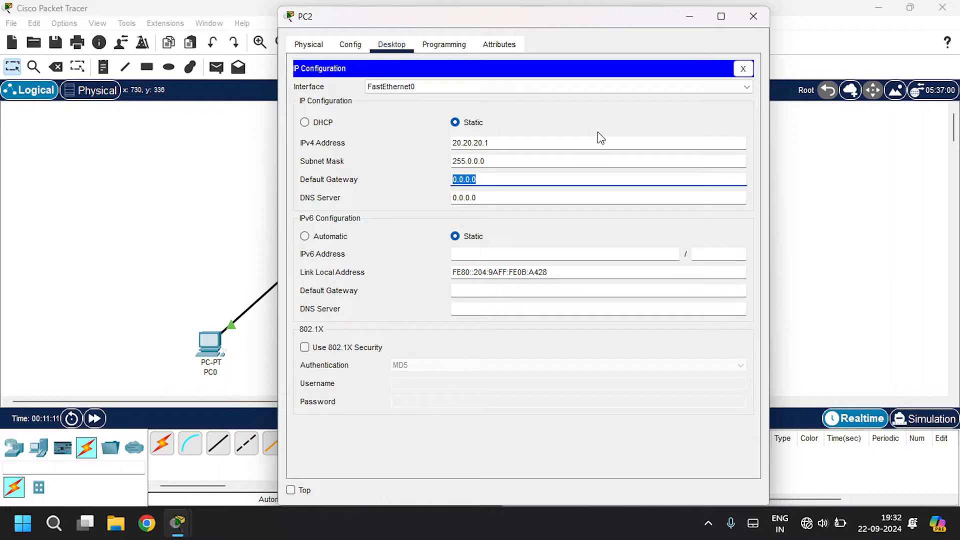
type("20.20.20.0")
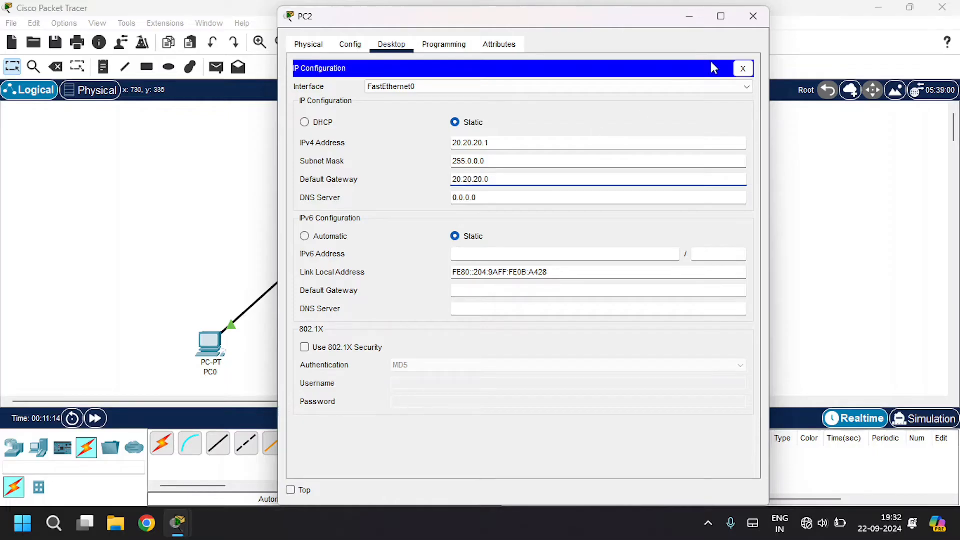
left_click(752, 16)
Configure PC3 with static IPv4 address 20.20.20.2, the default subnet mask and default gateway 20.20.20.0
left_click(634, 341)
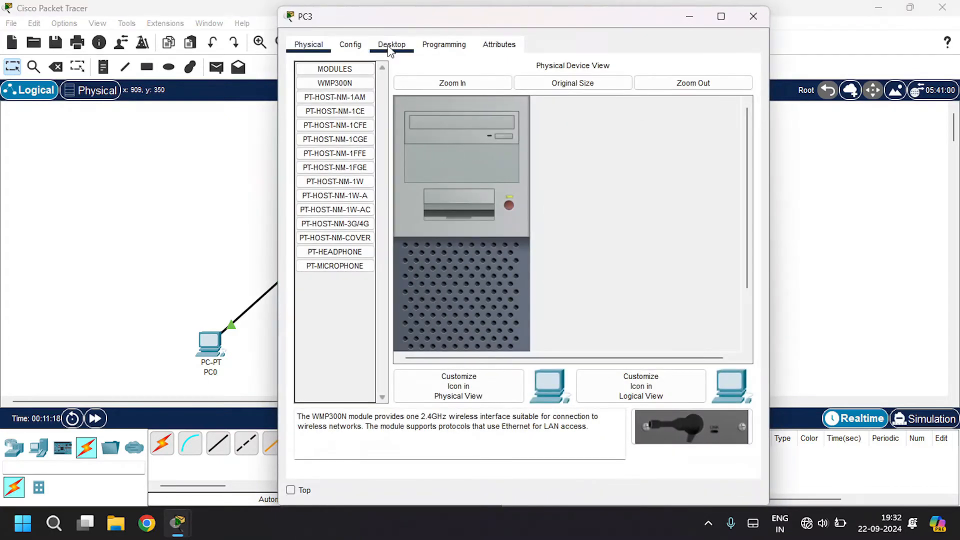
left_click(391, 45)
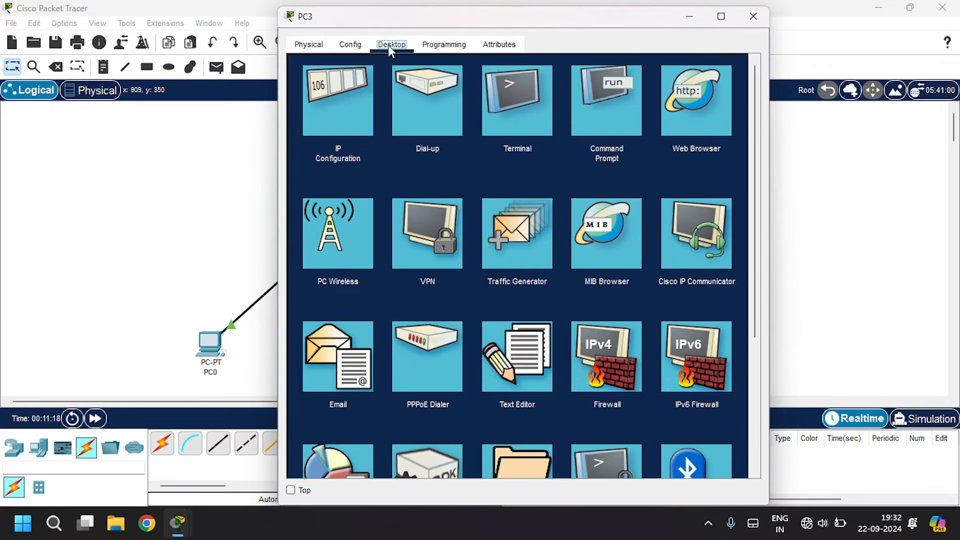
left_click(331, 122)
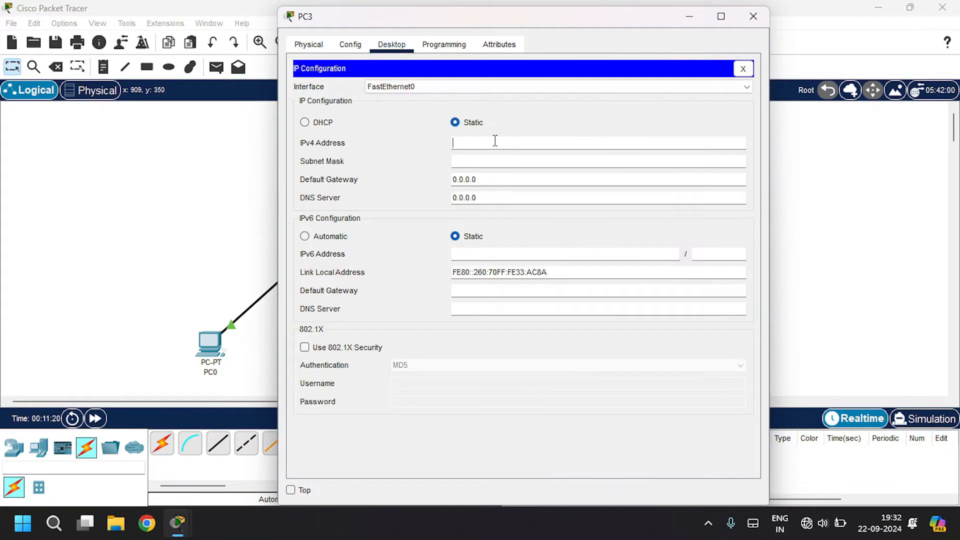
left_click(494, 141)
type("20.20.20.2")
key("Tab")
key("Tab")
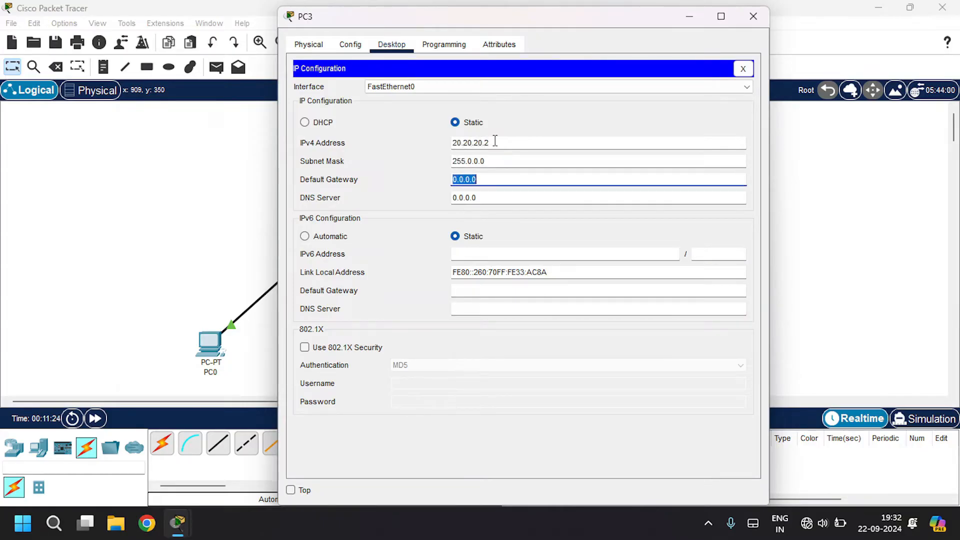
type("20.20.20")
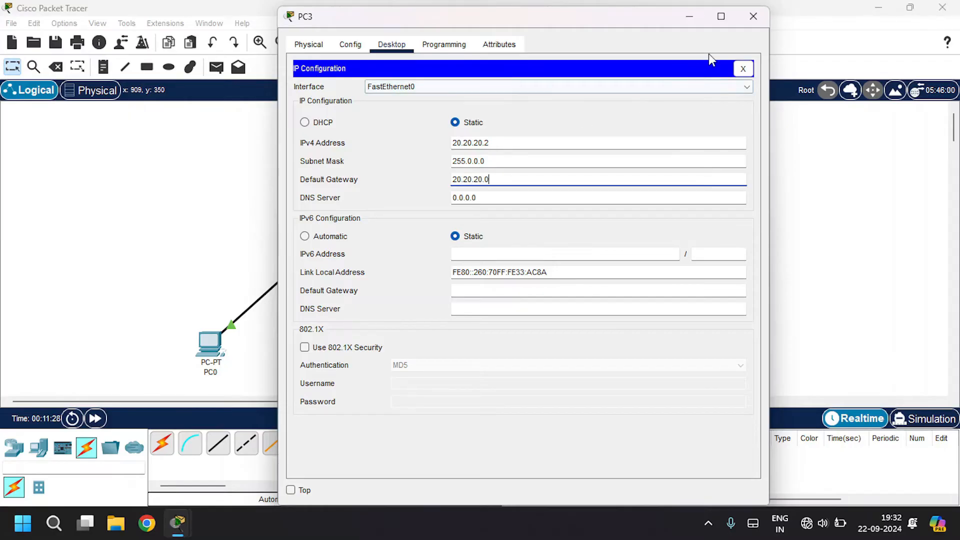
left_click(752, 16)
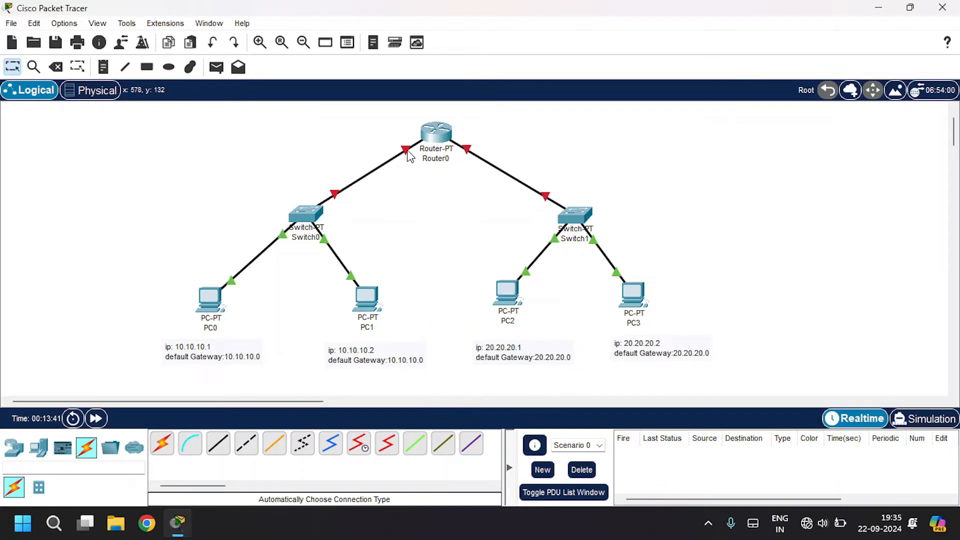
Turn on Router0's FastEthernet0/0 port and give it IPv4 address 10.10.10.0 with subnet mask 255.0.0.0
mouse_move(407, 156)
left_click(444, 132)
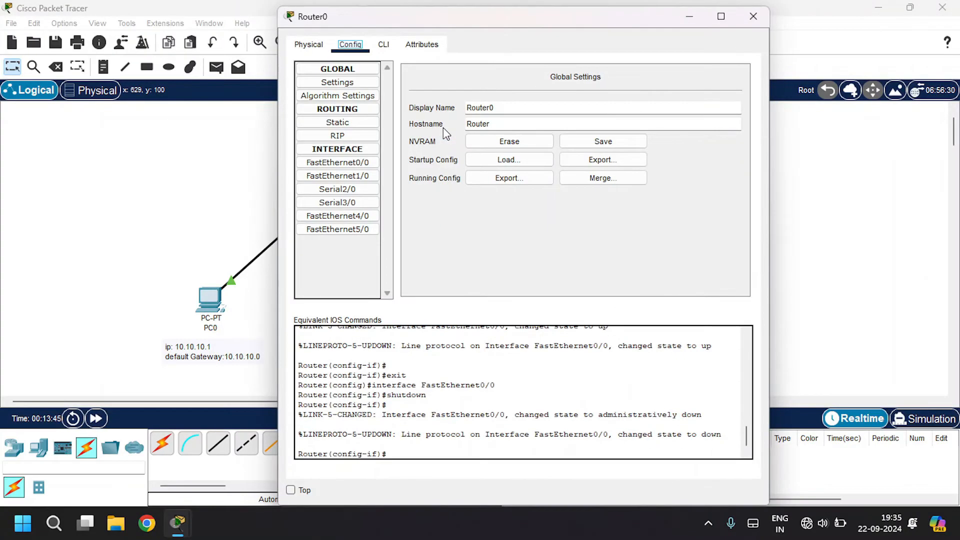
left_click(348, 164)
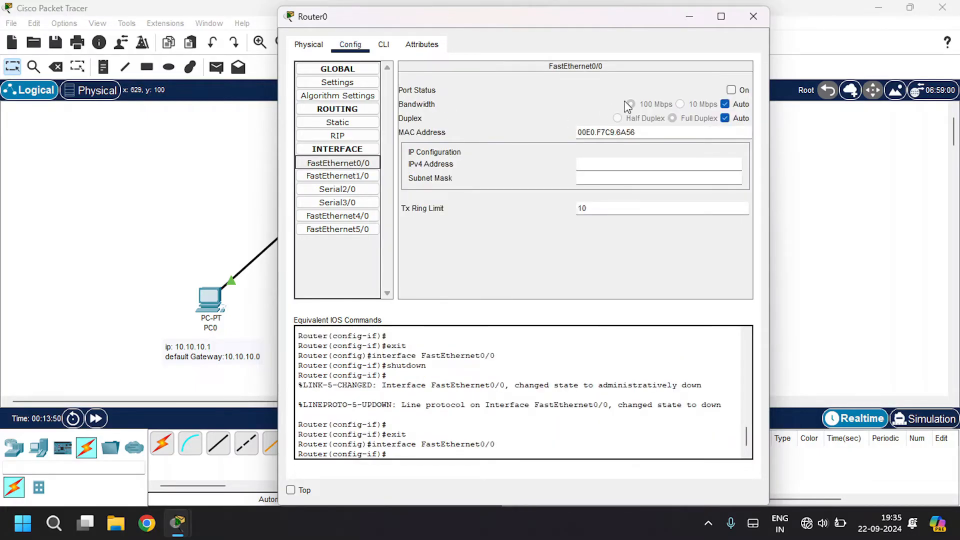
left_click(732, 90)
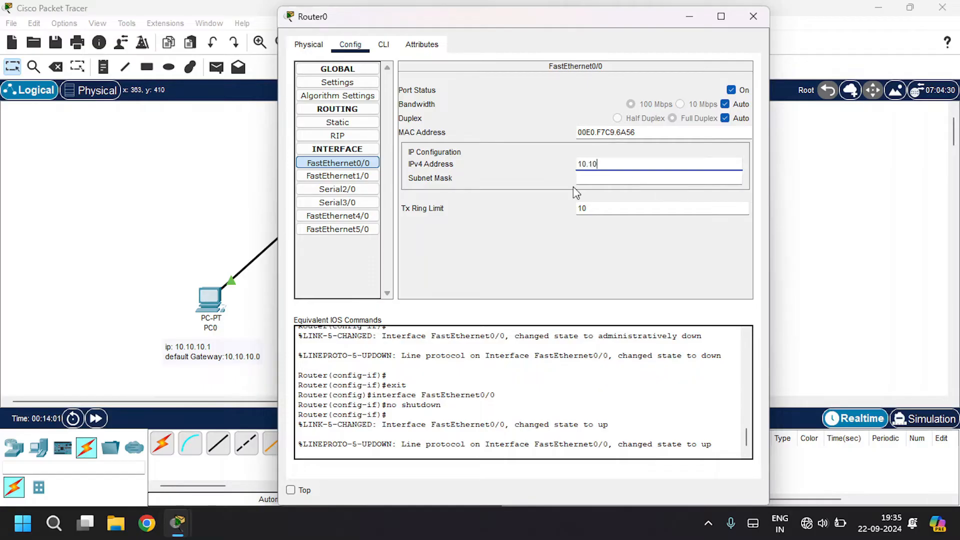
type(".10.0")
key("Tab")
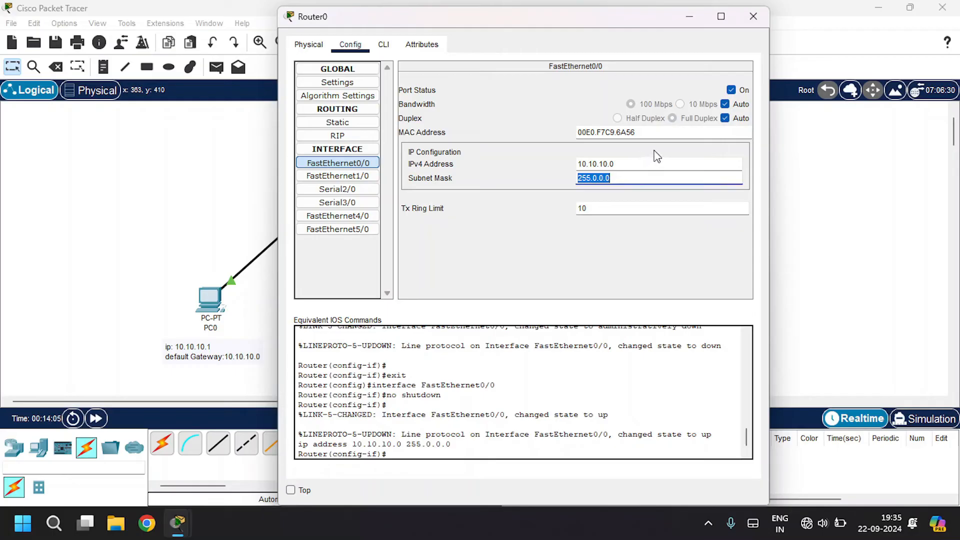
key("Return")
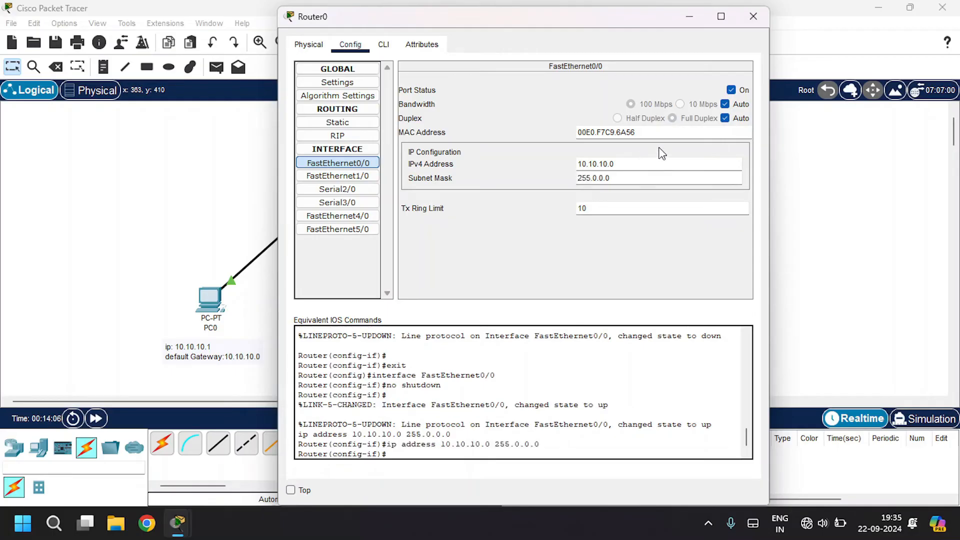
left_click(753, 19)
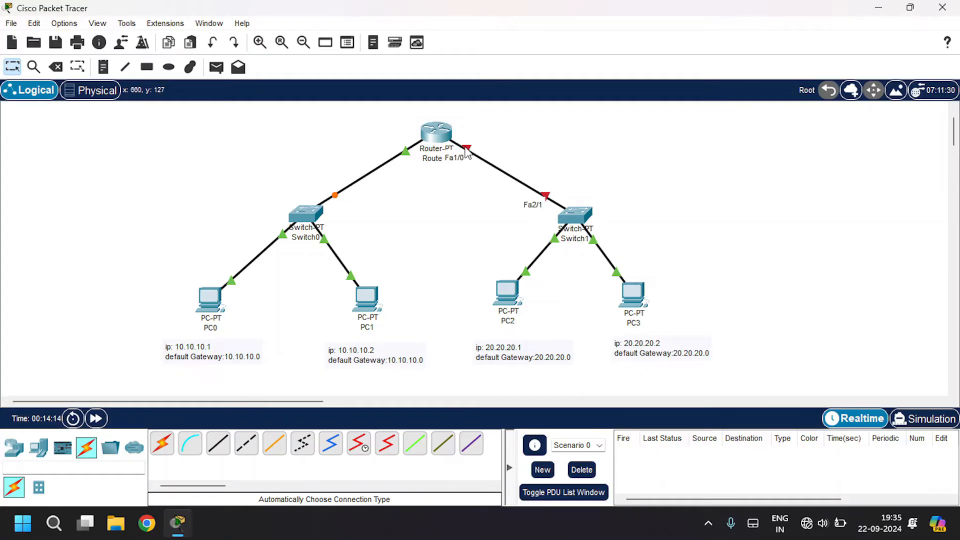
Turn on Router0's FastEthernet1/0 port and give it IPv4 address 20.20.20.0 with subnet mask 255.0.0.0
left_click(426, 128)
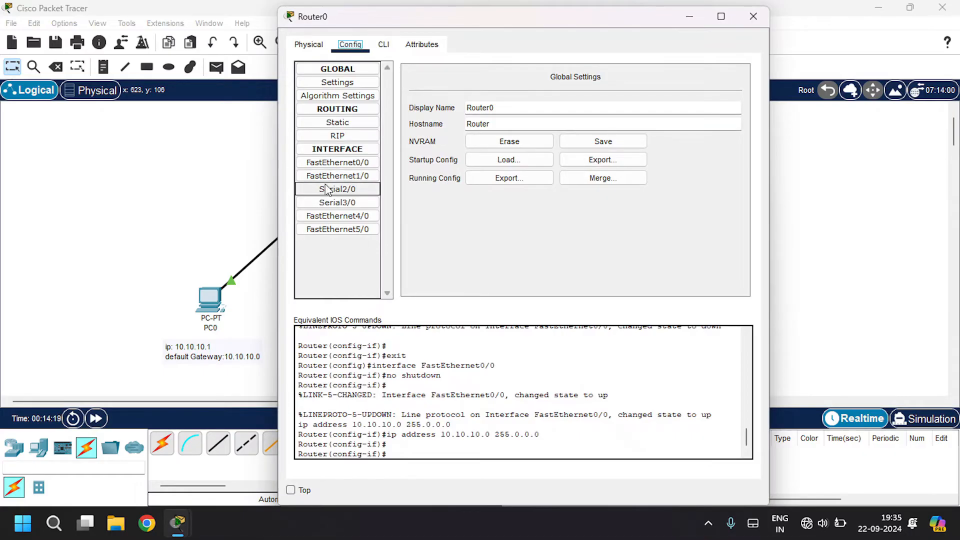
left_click(338, 178)
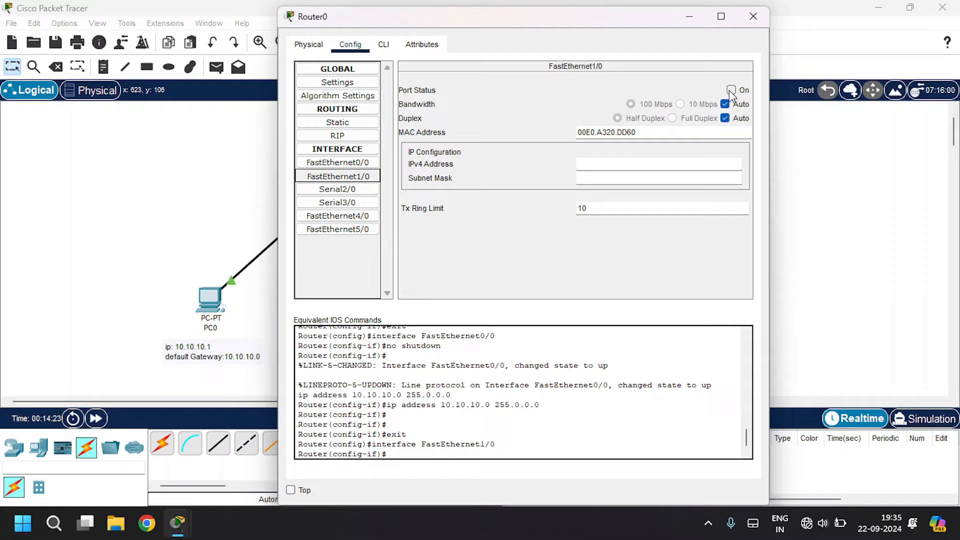
left_click(731, 90)
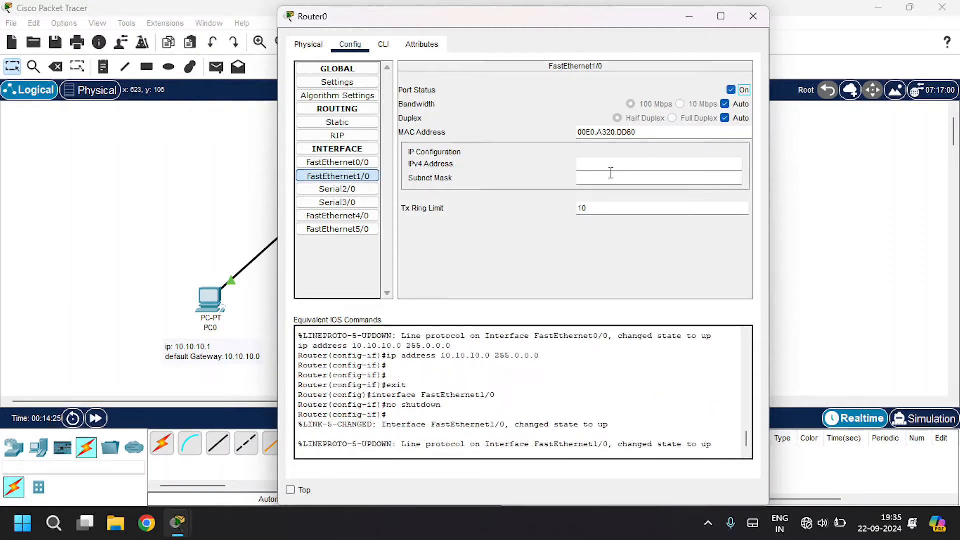
left_click_drag(541, 22, 330, 31)
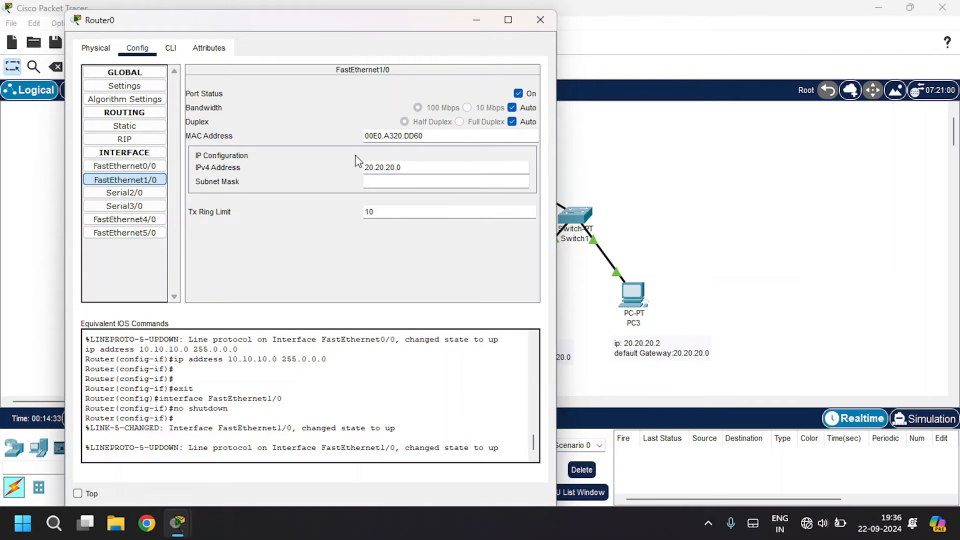
left_click(365, 167)
key("Tab")
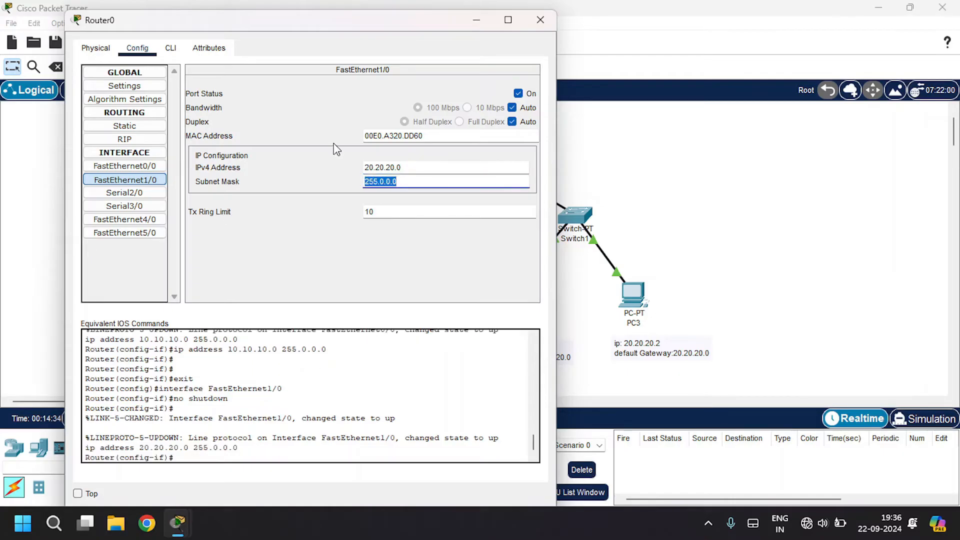
left_click(539, 20)
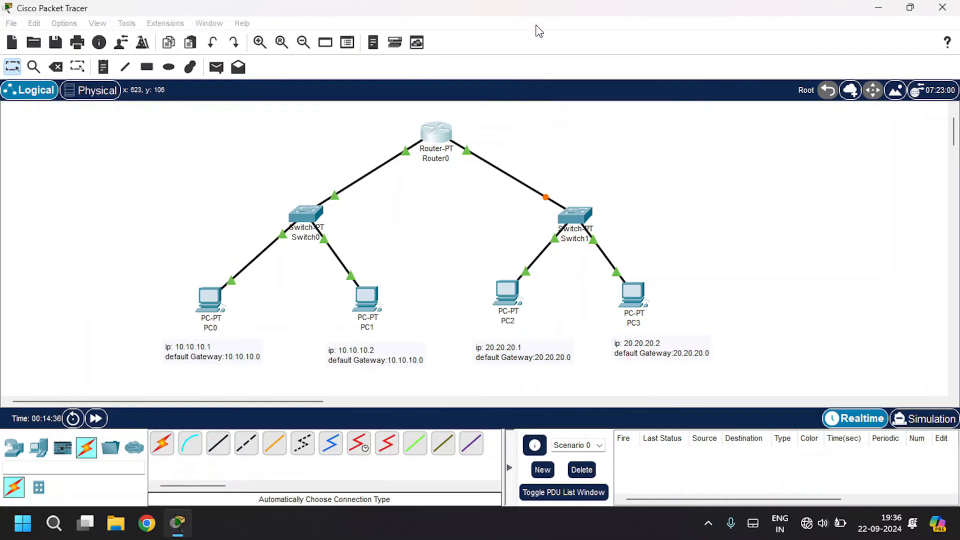
Test each LAN internally with simple PDUs from PC0 to PC1 and PC2 to PC3, and clear the PDU list
left_click(216, 70)
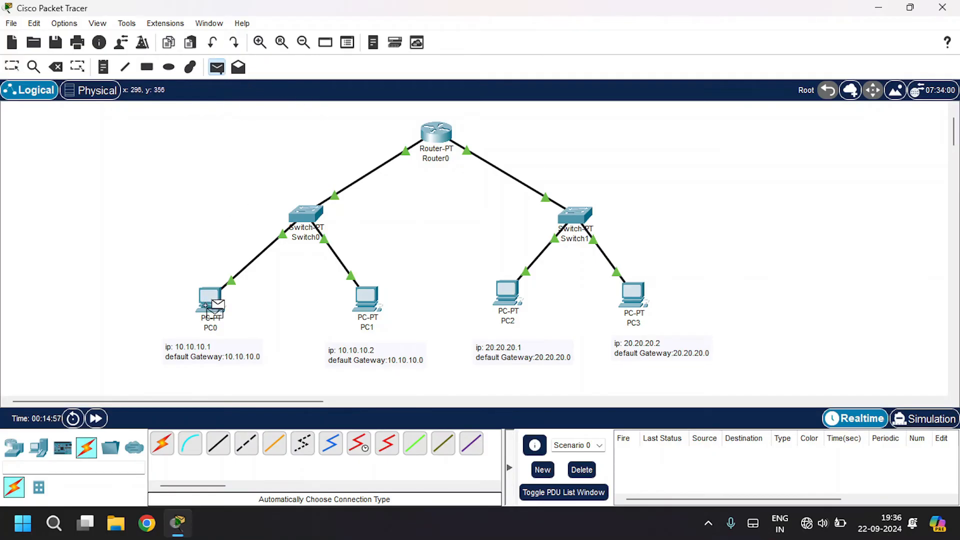
left_click(208, 304)
left_click(366, 299)
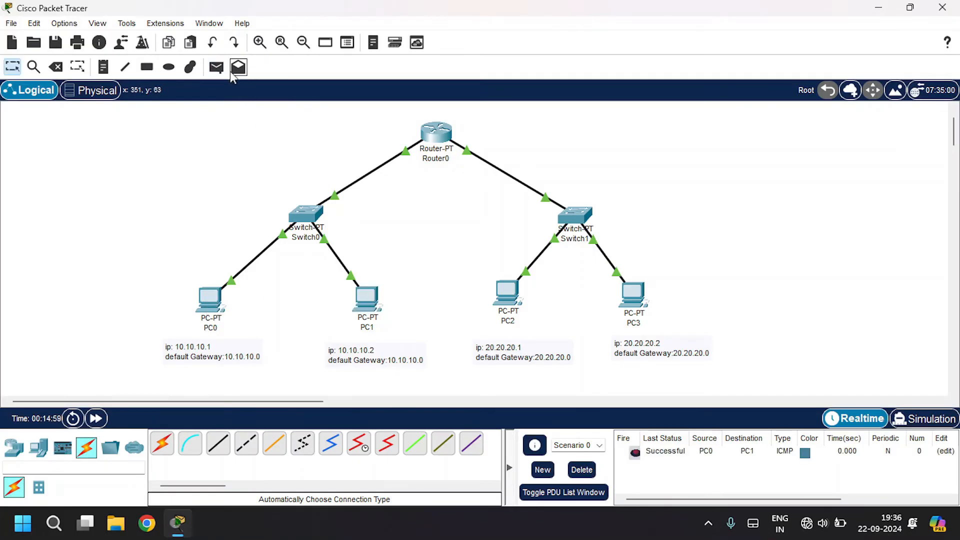
left_click(216, 67)
left_click(508, 295)
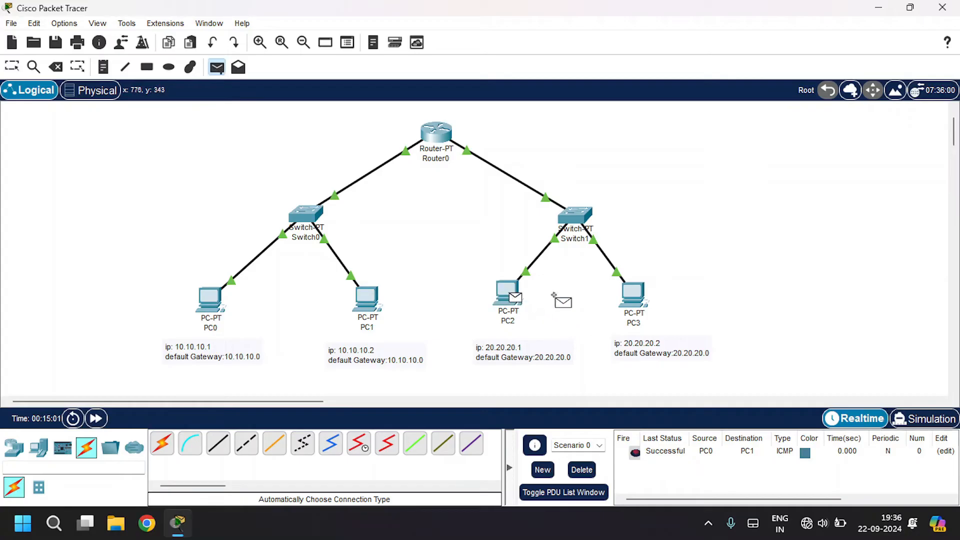
left_click(638, 297)
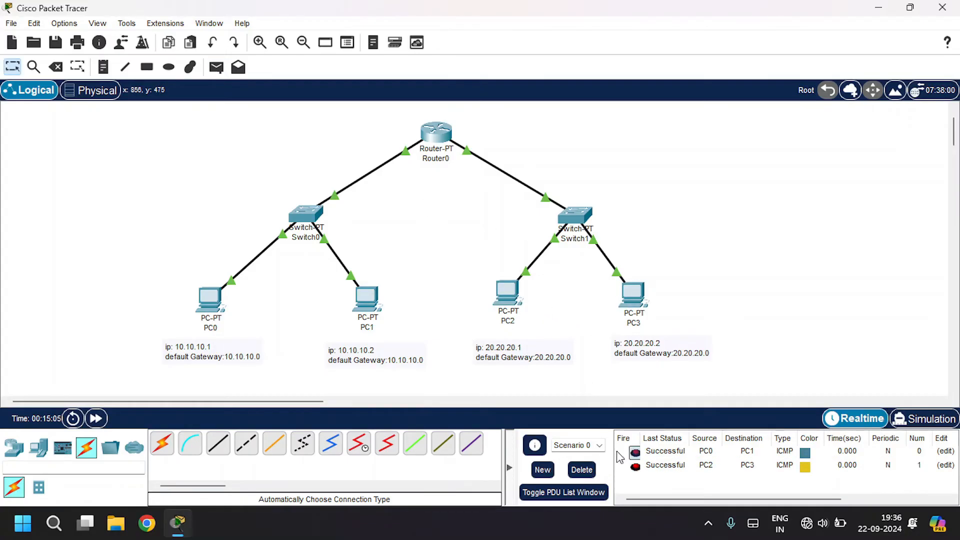
left_click(581, 470)
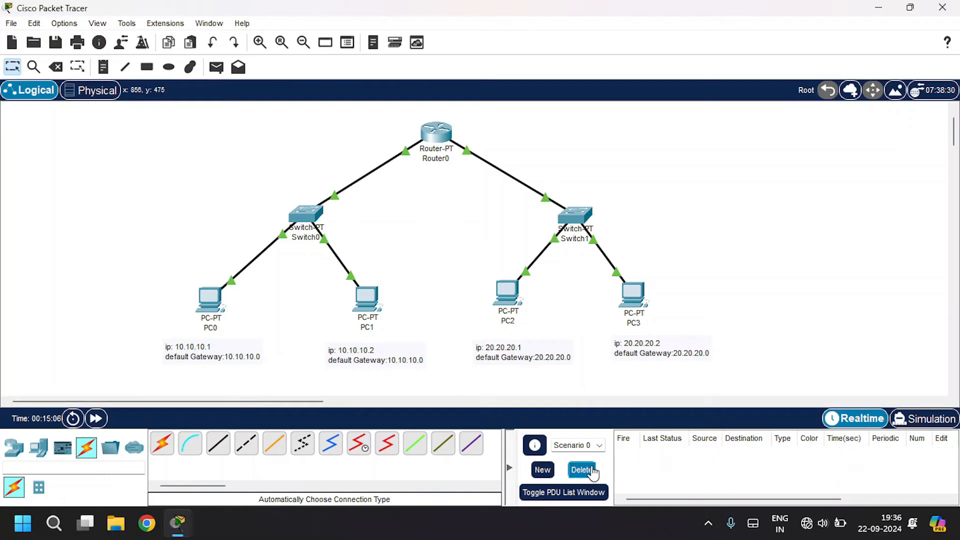
Test the connection between the LANs by sending a simple PDU from PC0 to PC2 twice
left_click(215, 69)
left_click(210, 298)
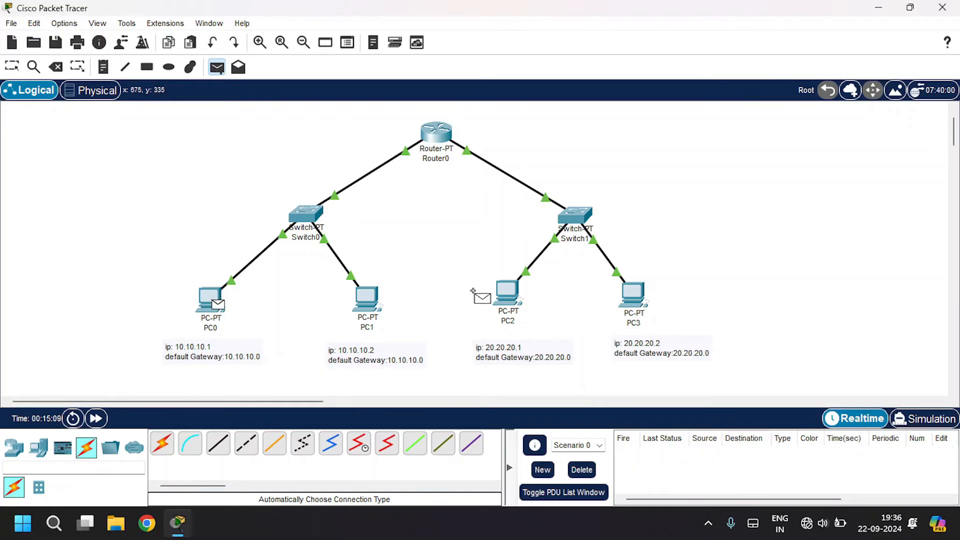
left_click(507, 290)
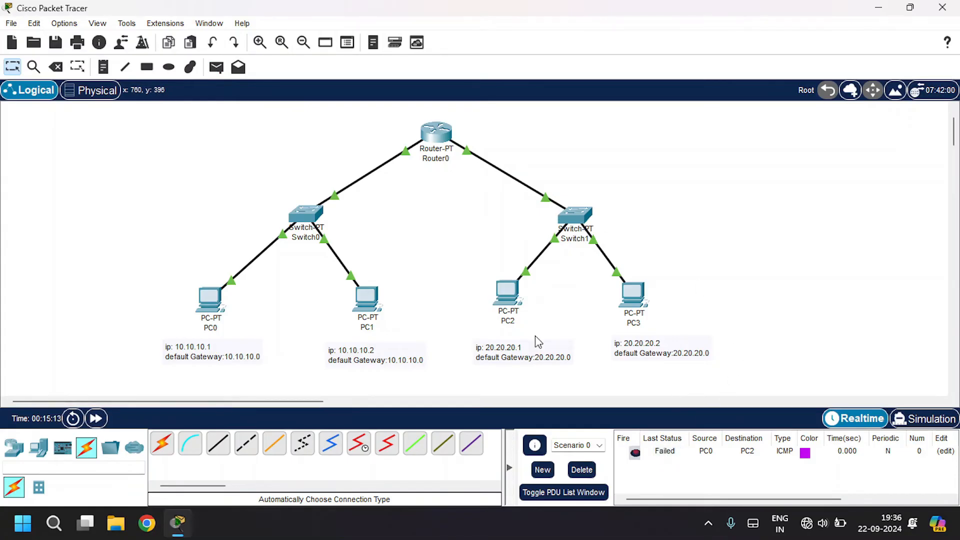
left_click(216, 67)
left_click(210, 298)
left_click(507, 292)
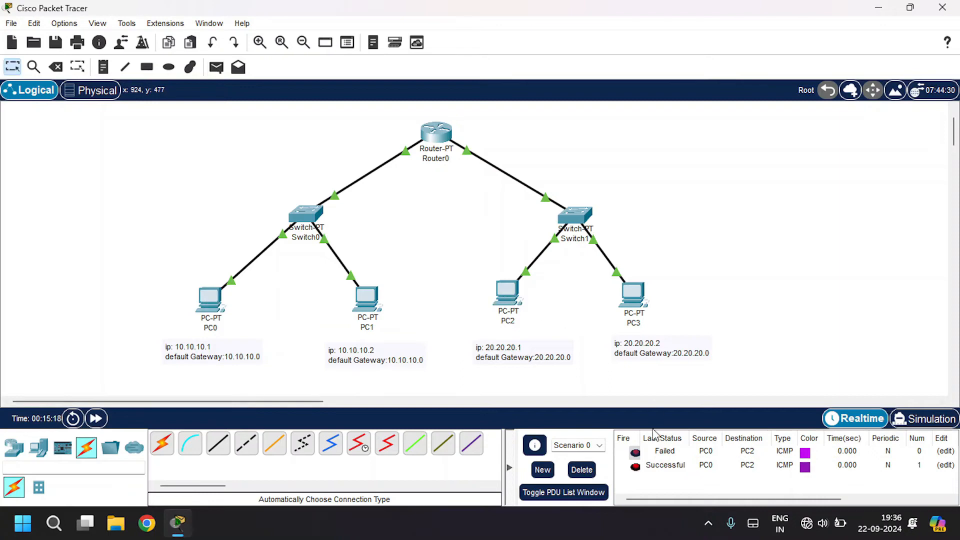
Send simple PDUs from PC1 to PC3 and from PC3 to PC1, check their status and clear the PDU list
left_click(216, 67)
left_click(367, 296)
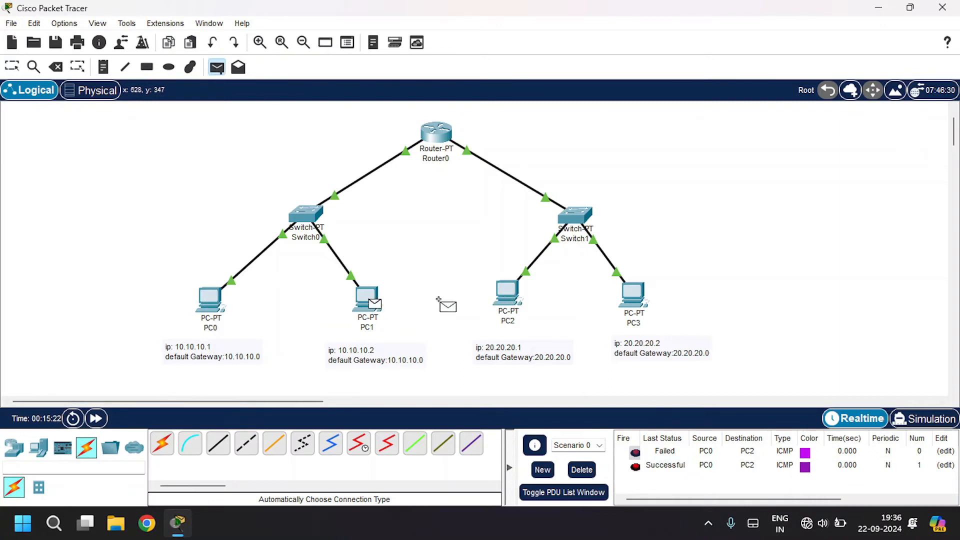
left_click(633, 300)
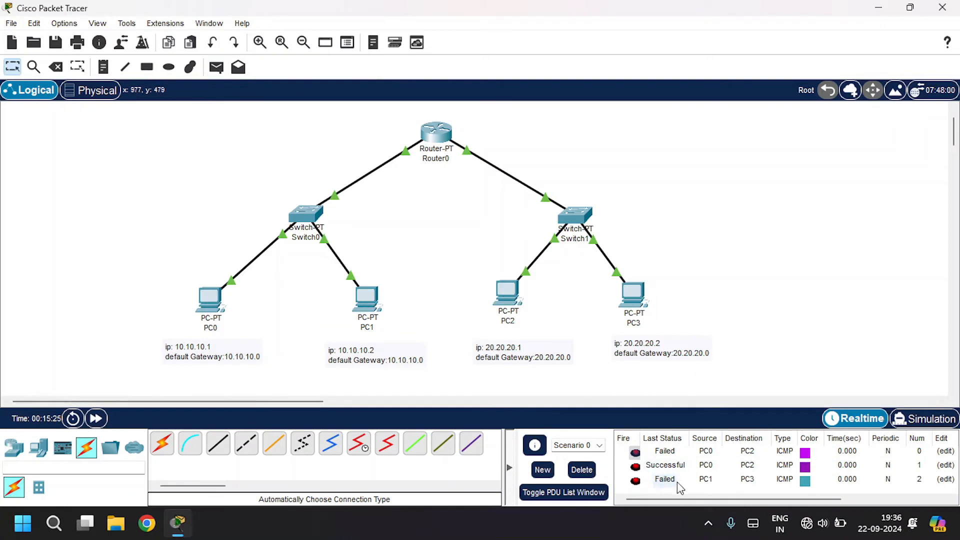
left_click(216, 68)
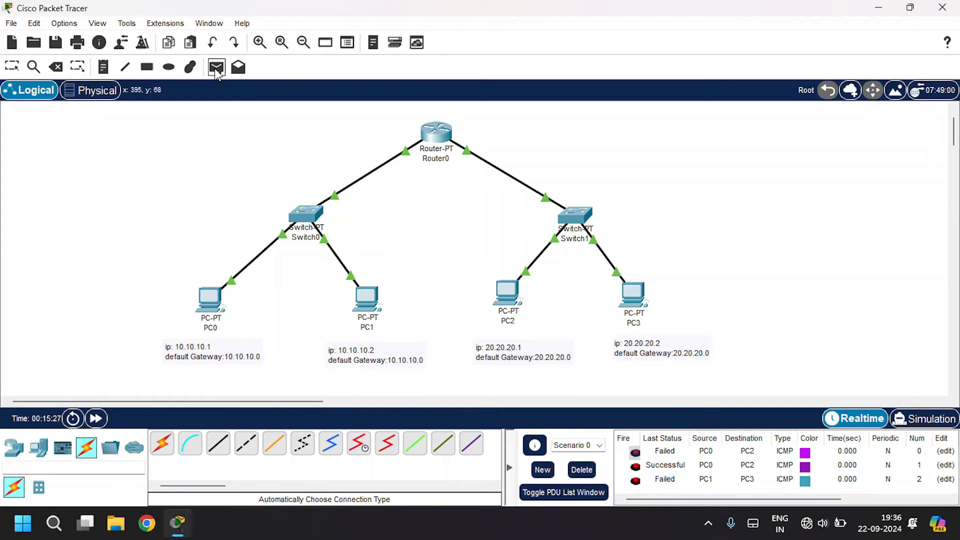
left_click(633, 298)
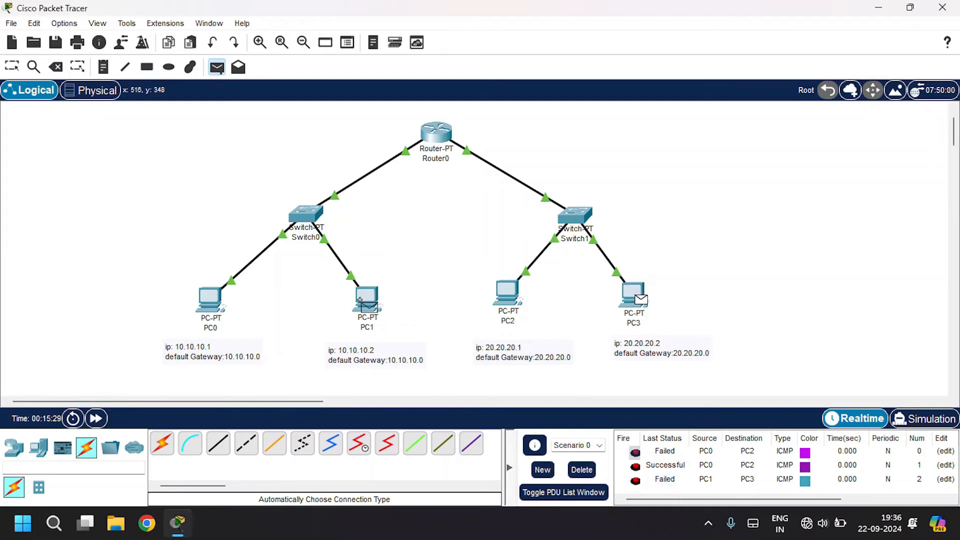
left_click(360, 300)
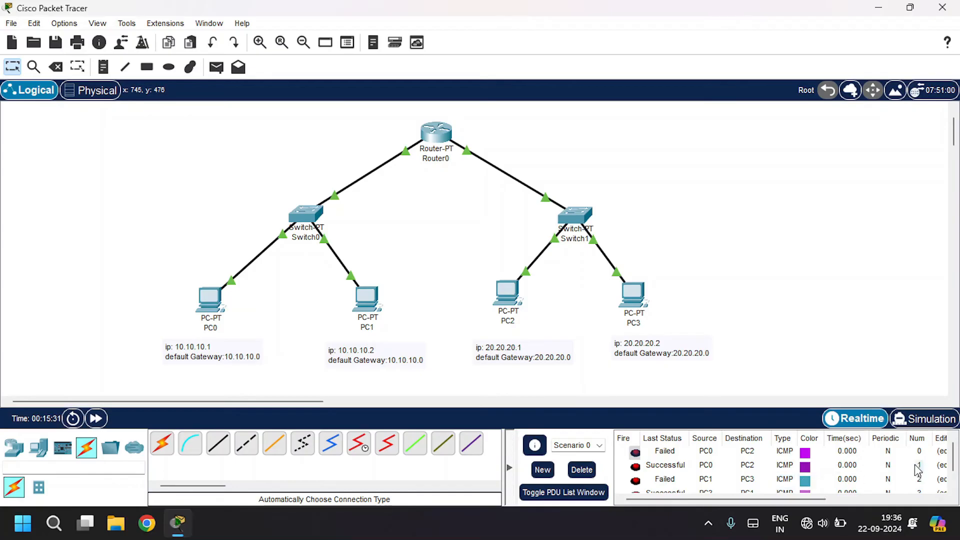
scroll(955, 481, "down", 1)
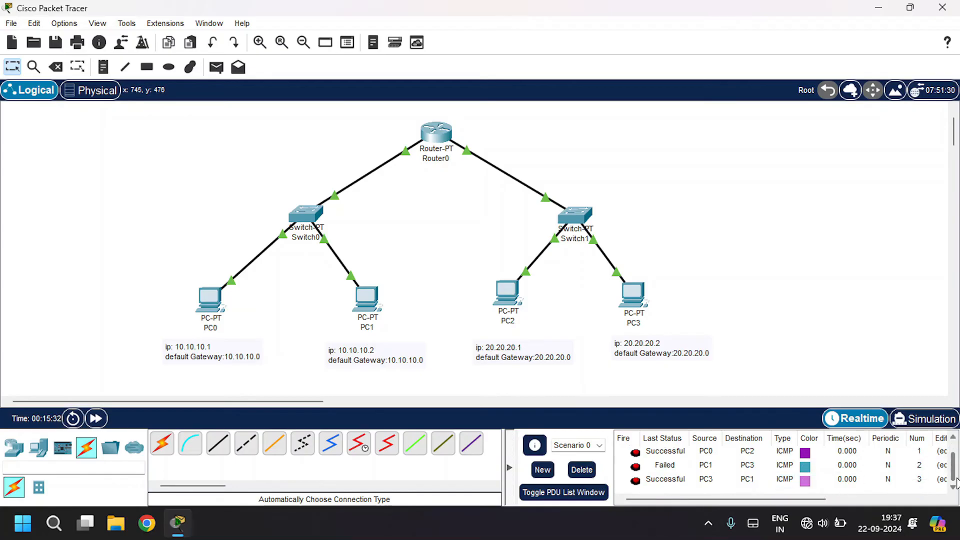
left_click(581, 470)
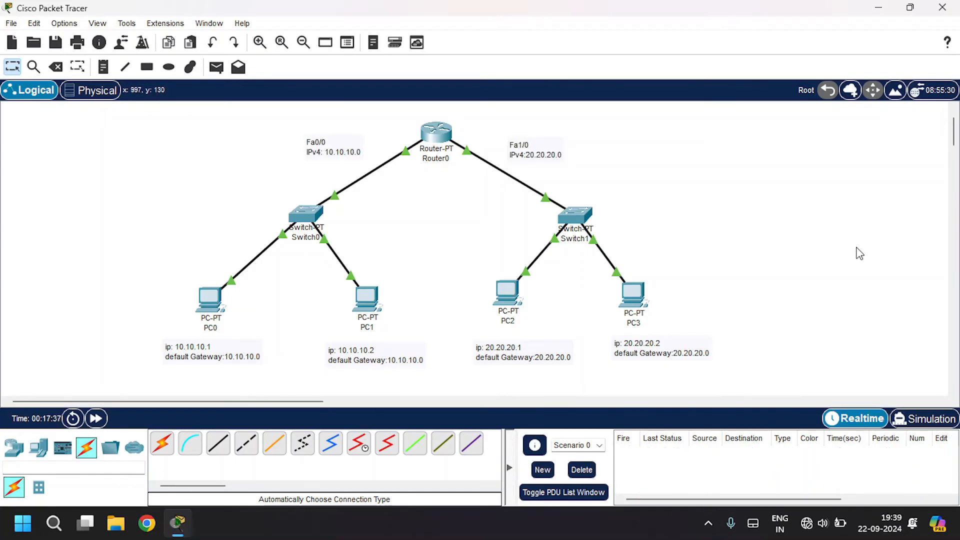
Send a simple PDU from PC0 to PC2 across the router
left_click(216, 67)
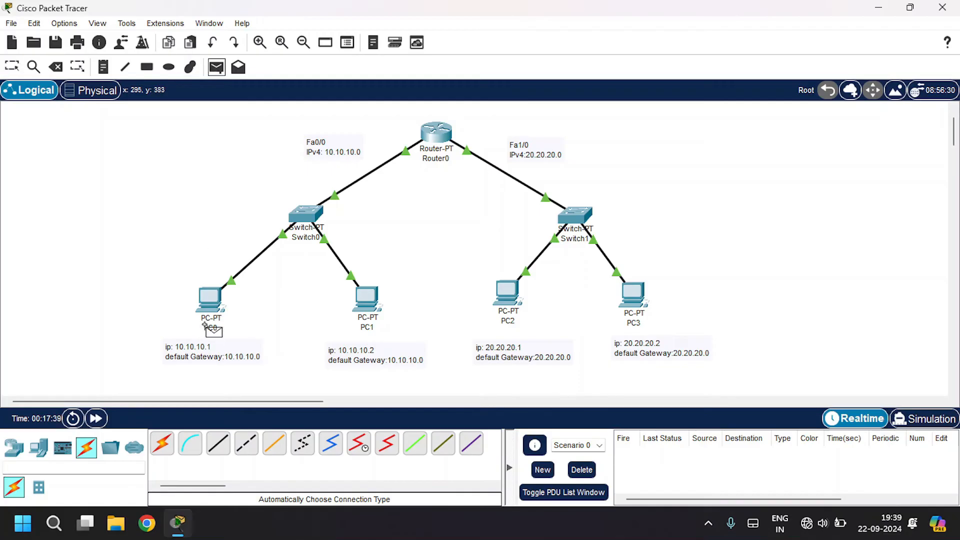
left_click(210, 299)
left_click(508, 300)
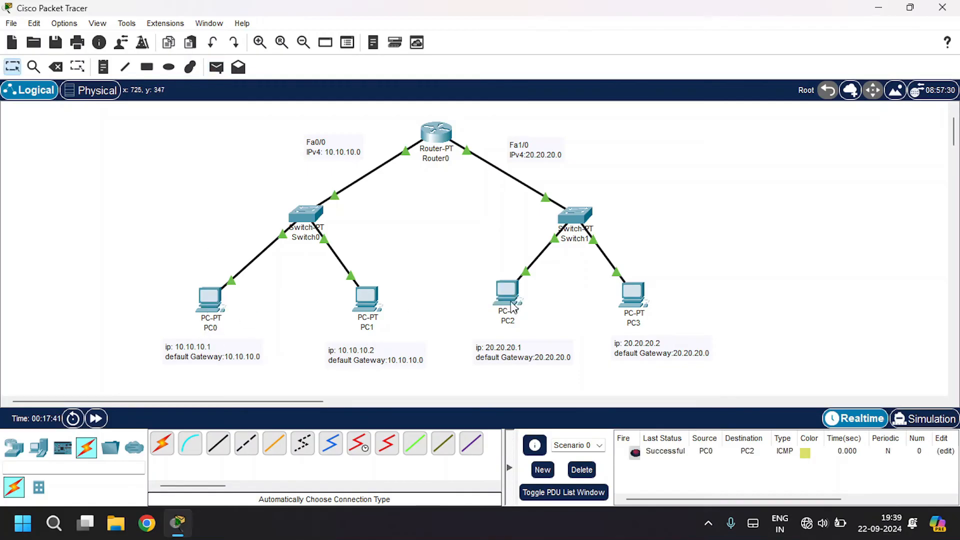
Play the PC0 to PC2 packet in simulation mode, stop the playback at the end and return to real-time mode
left_click(918, 420)
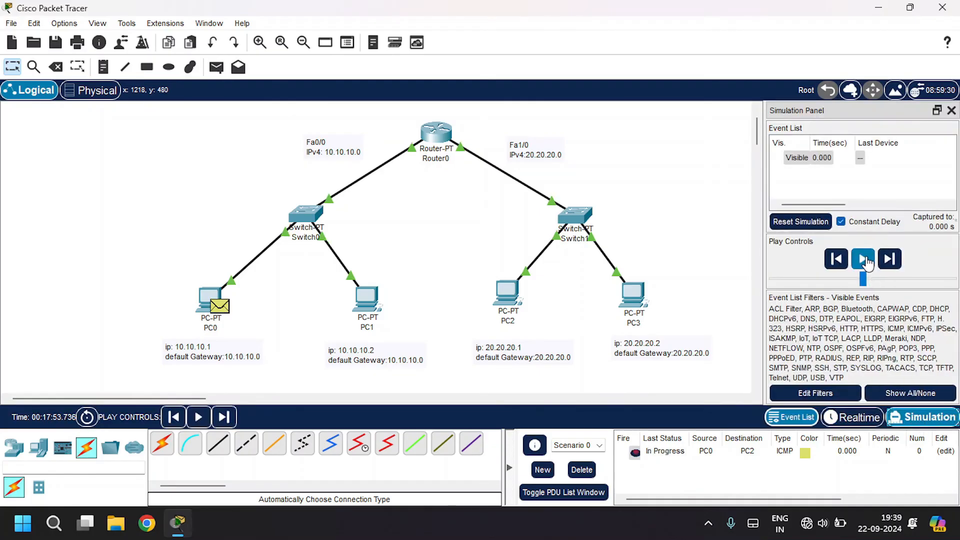
left_click(864, 259)
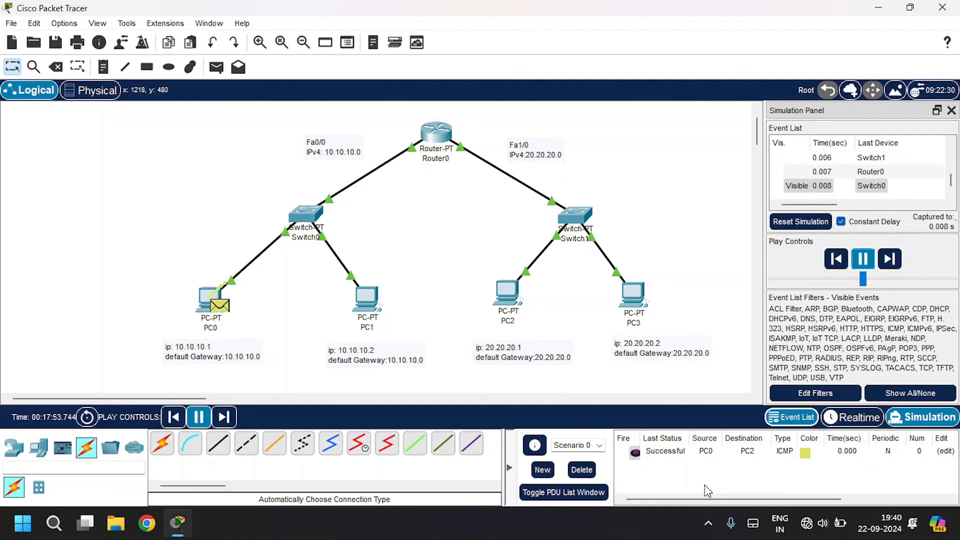
left_click(862, 258)
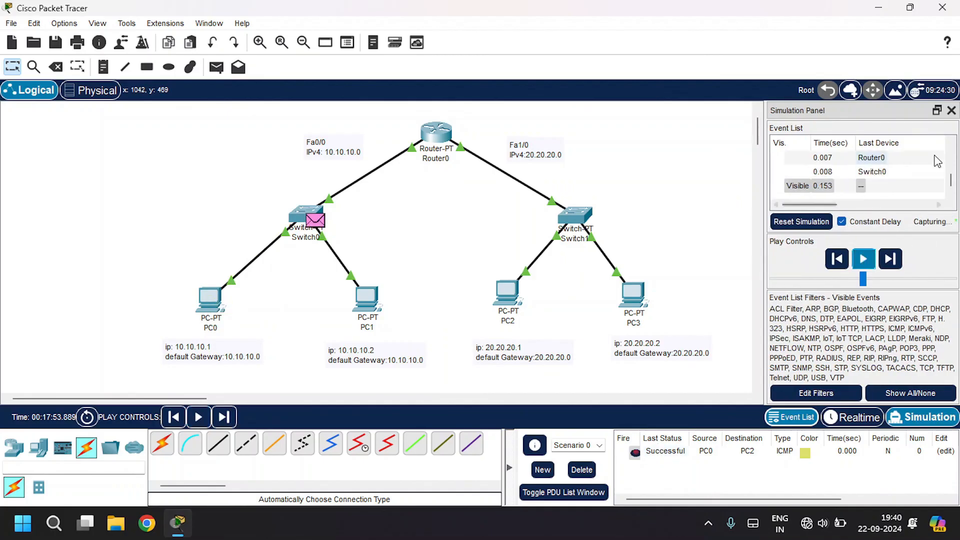
left_click(952, 110)
left_click(853, 417)
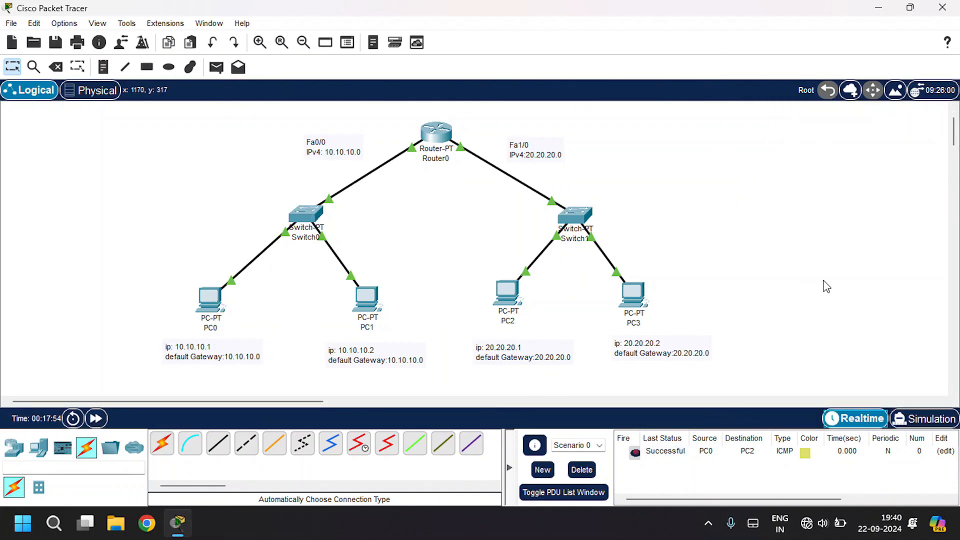